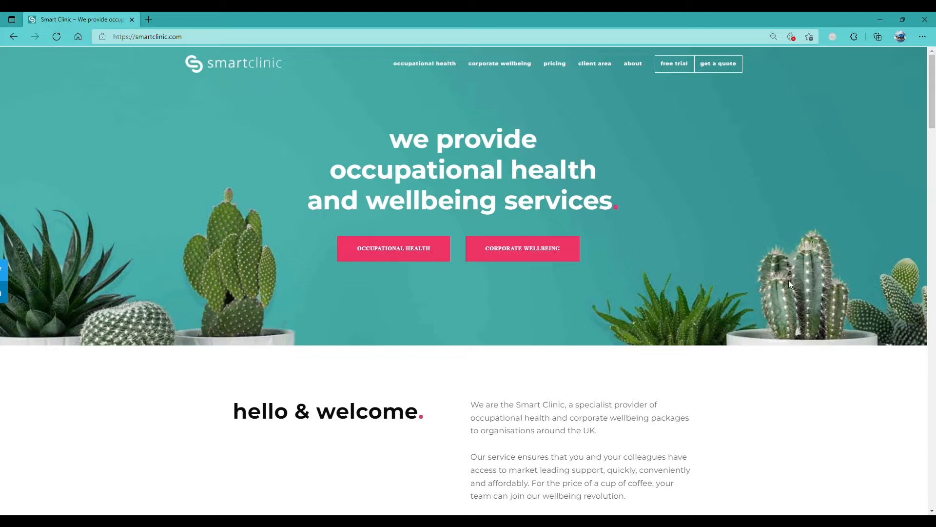
- Go to the client area page from the smartclinic.com home page navigation
click(598, 69)
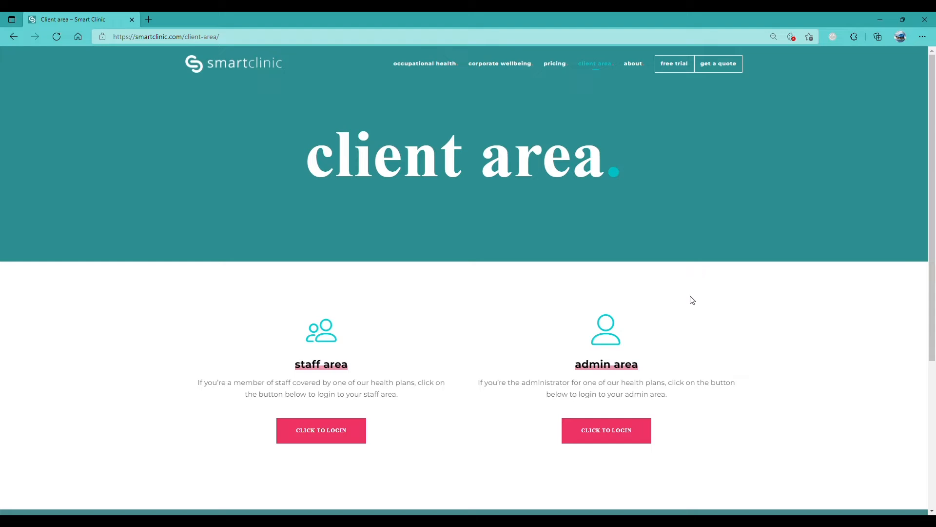
- Log in to the admin area with the autofilled credentials and begin picking the company
click(631, 435)
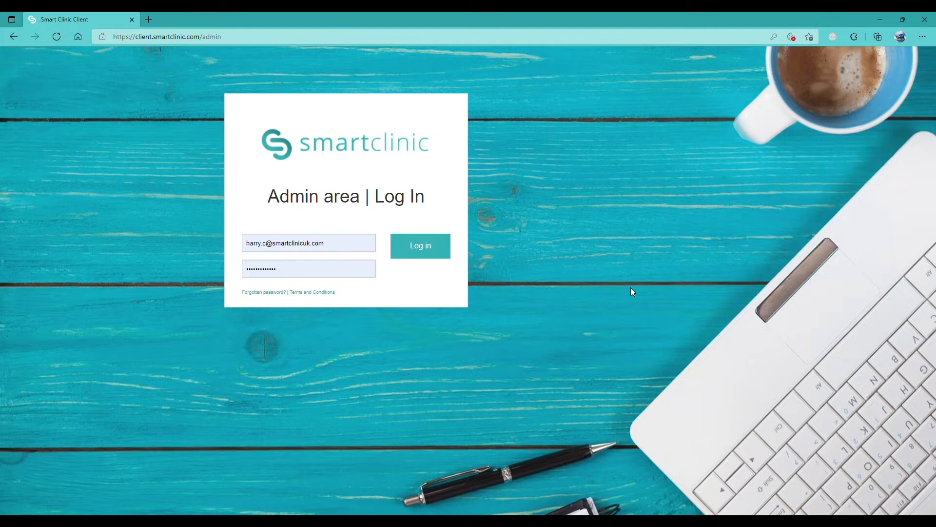
click(445, 247)
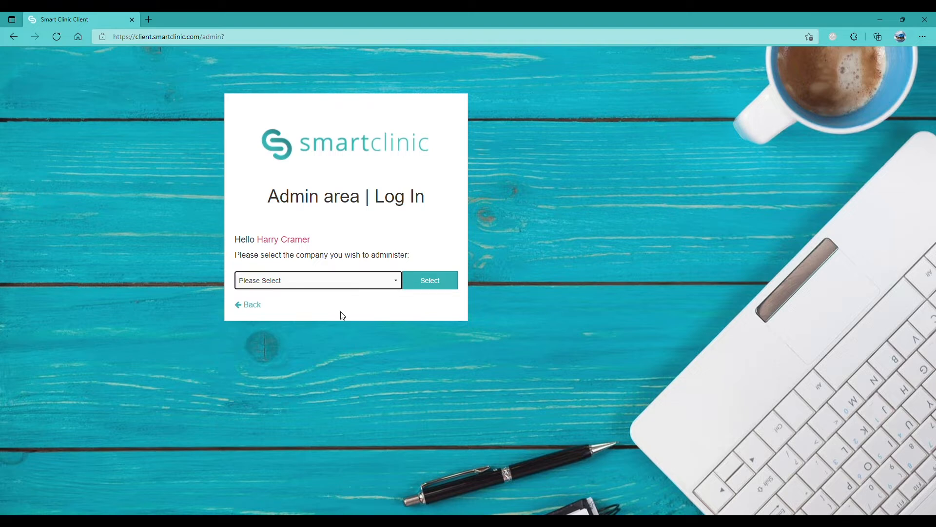
key(Down)
- Select The Dental Company Ltd to open its admin dashboard and activity feed
click(428, 280)
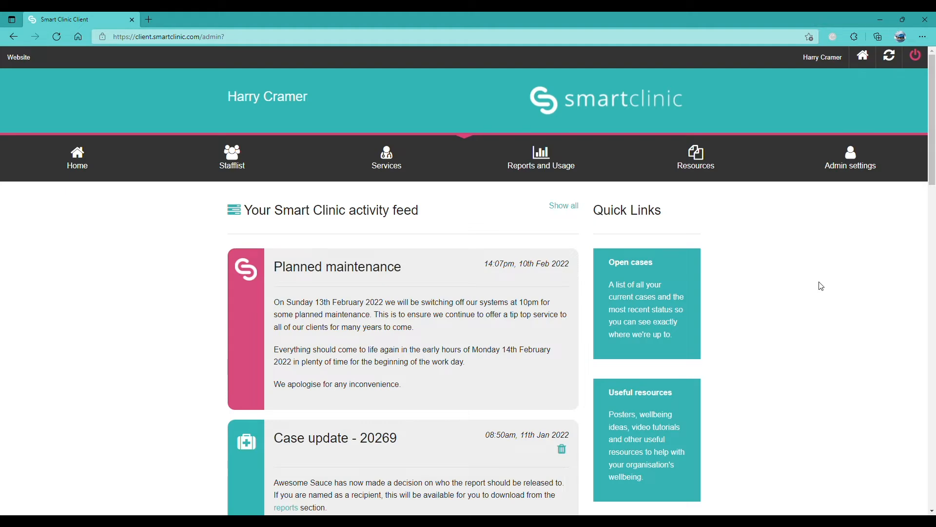
- Open the Stafflist, showing 9 of 10 active staff, and bring up the Add Staff form
click(241, 170)
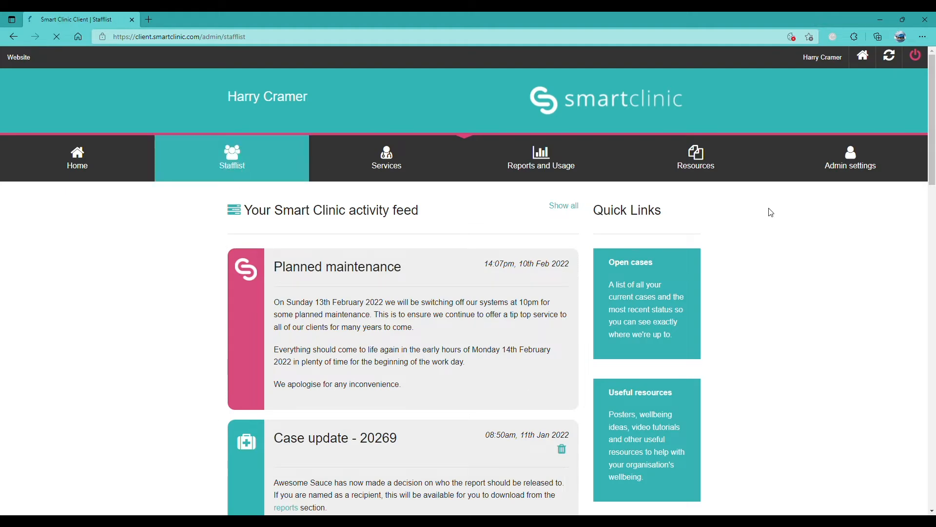
scroll(852, 223, up, 2)
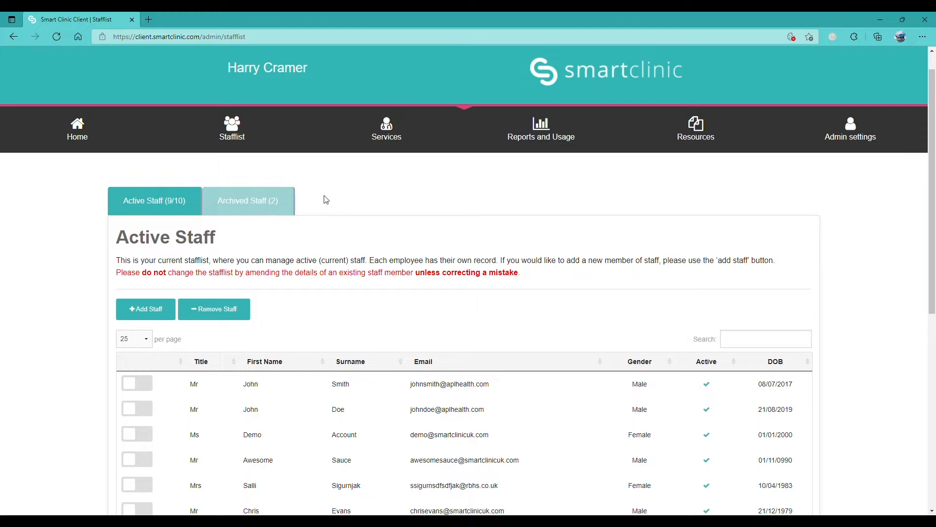
click(161, 318)
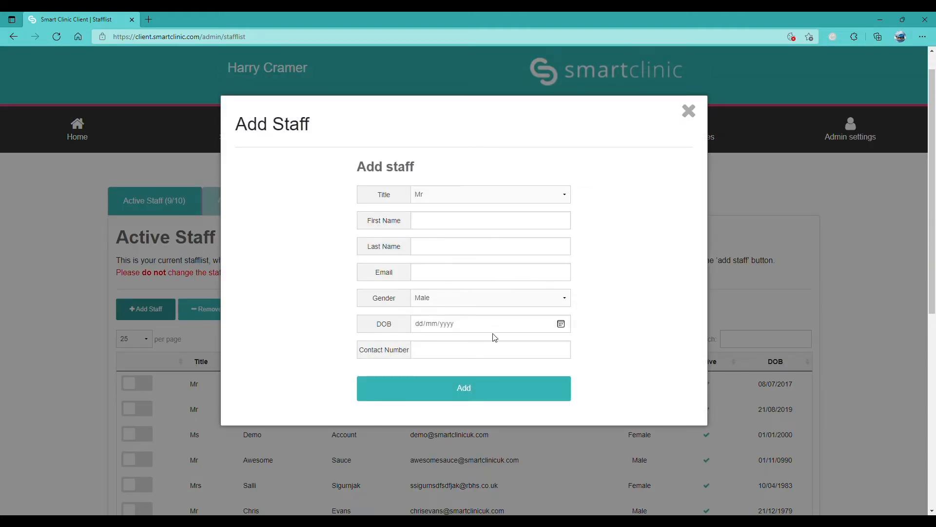
- Dismiss the Add Staff form and archive the first two staff rows with Remove Staff
click(699, 117)
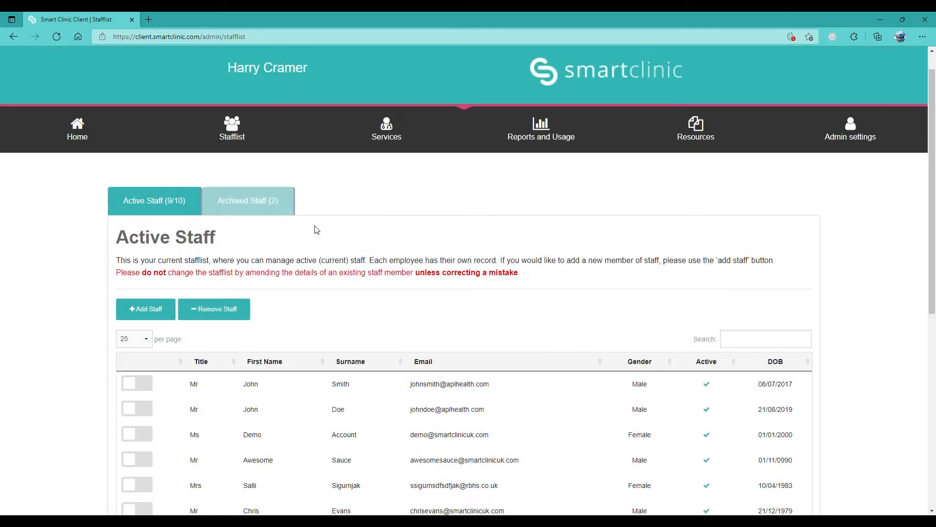
click(138, 384)
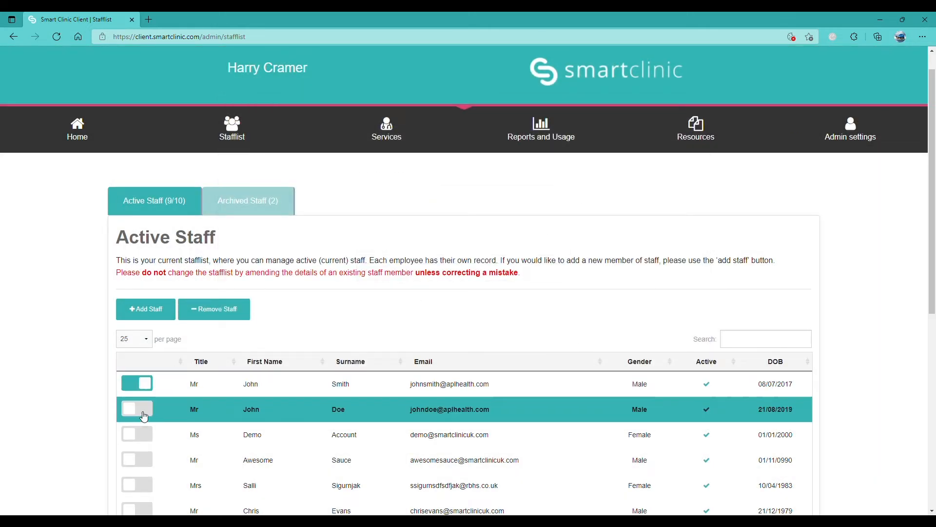
click(144, 414)
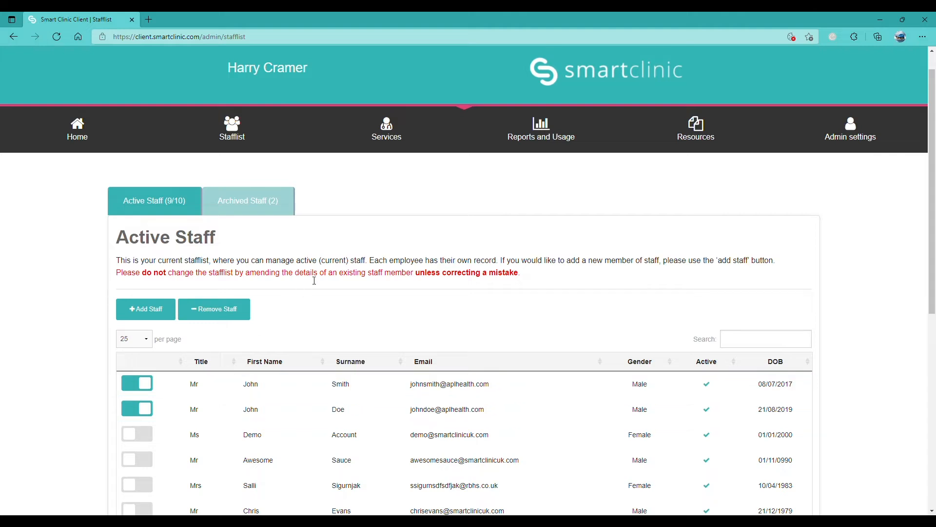
click(240, 314)
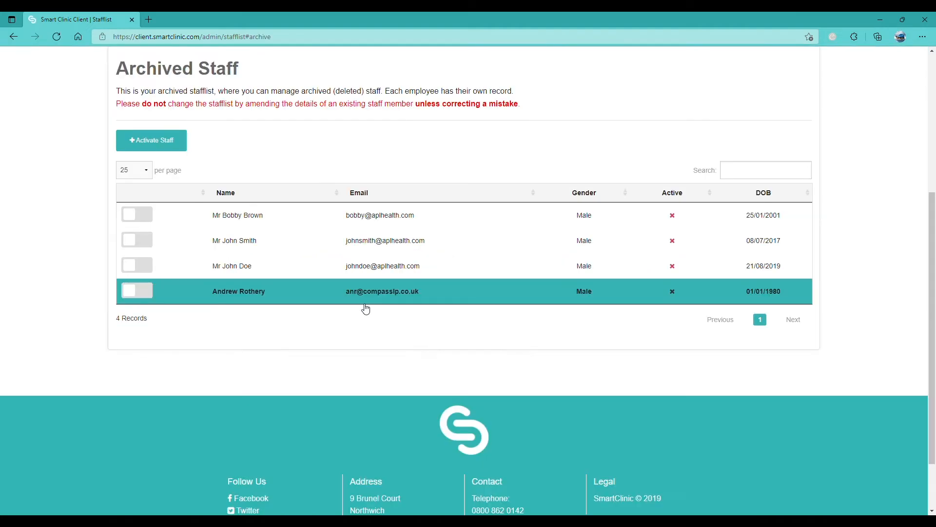
scroll(356, 285, up, 1)
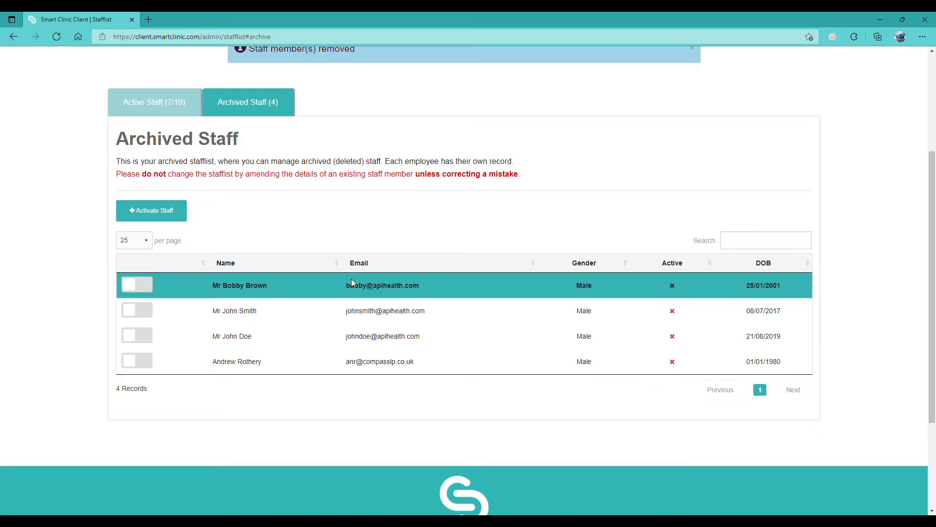
scroll(367, 225, up, 1)
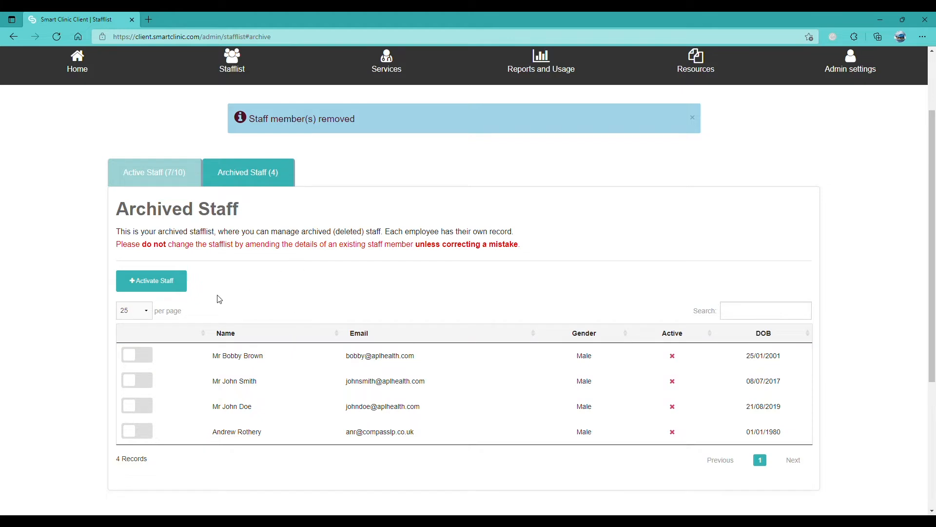
- Reactivate two archived staff members, leaving 9 of 10 active and 2 archived
click(139, 380)
click(151, 363)
click(176, 287)
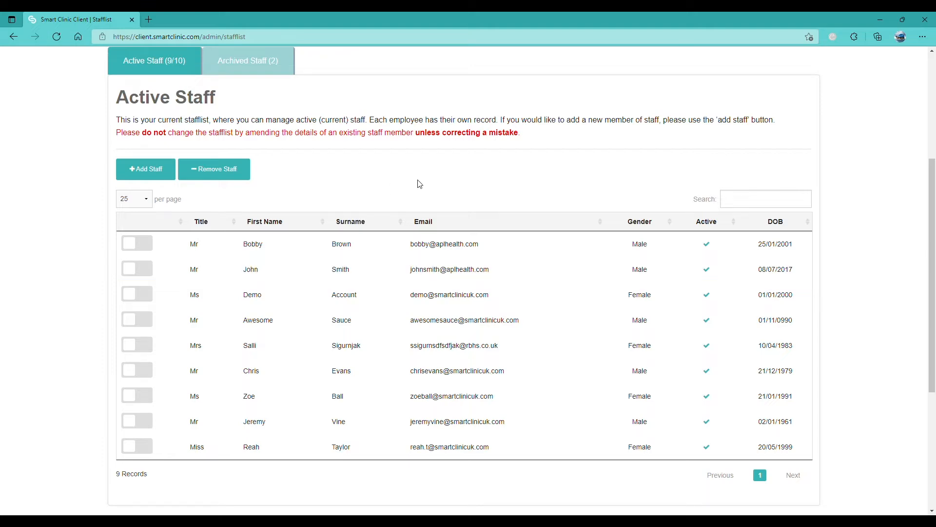
scroll(426, 199, up, 3)
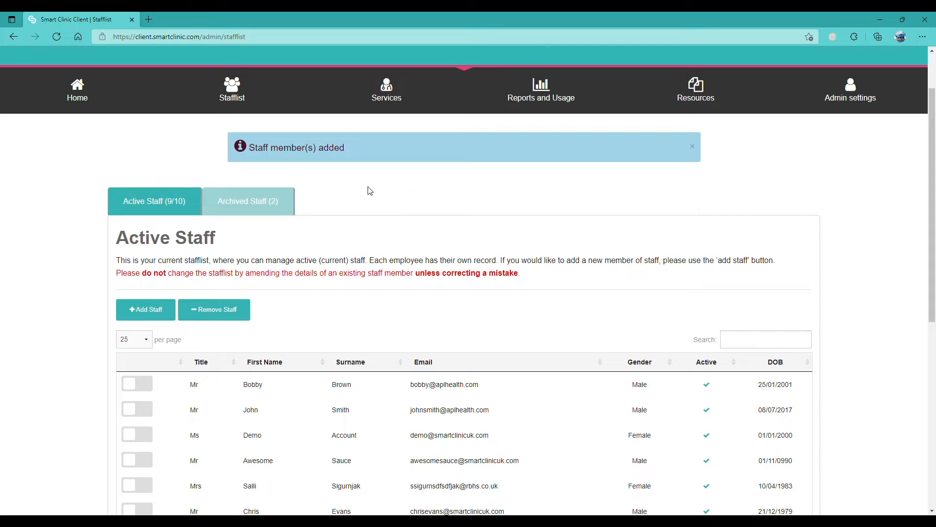
scroll(370, 190, down, 3)
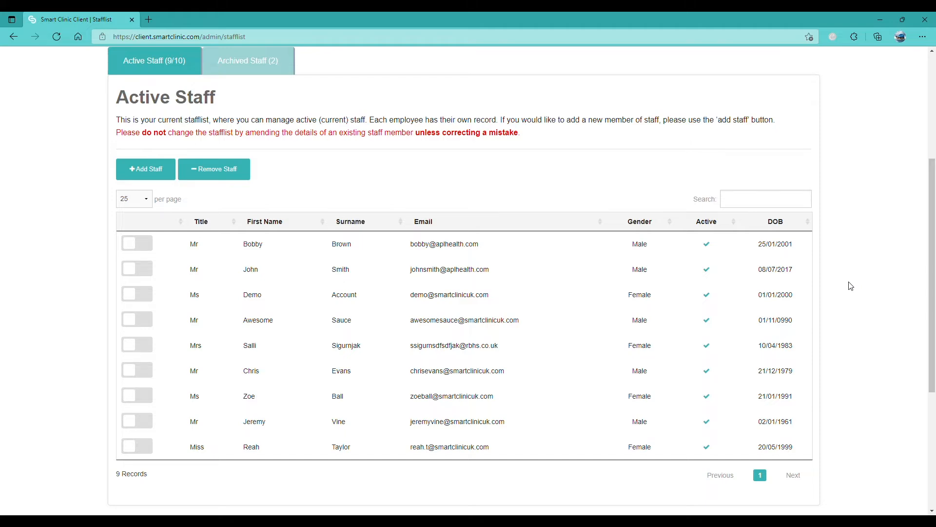
scroll(851, 286, up, 5)
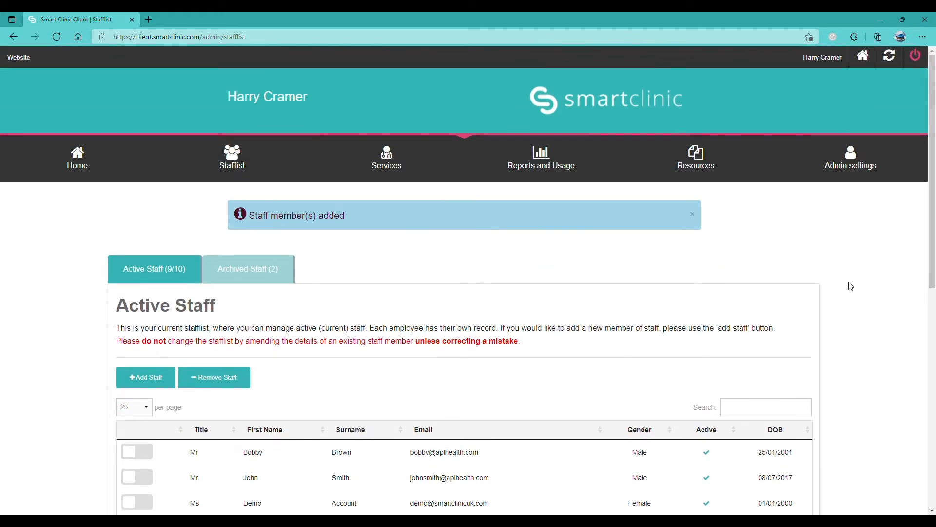
click(404, 165)
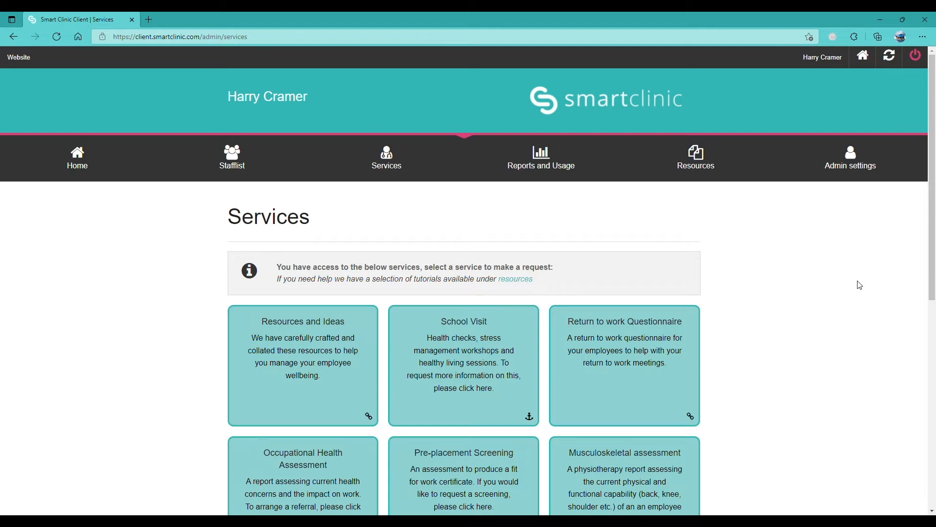
scroll(858, 285, down, 1)
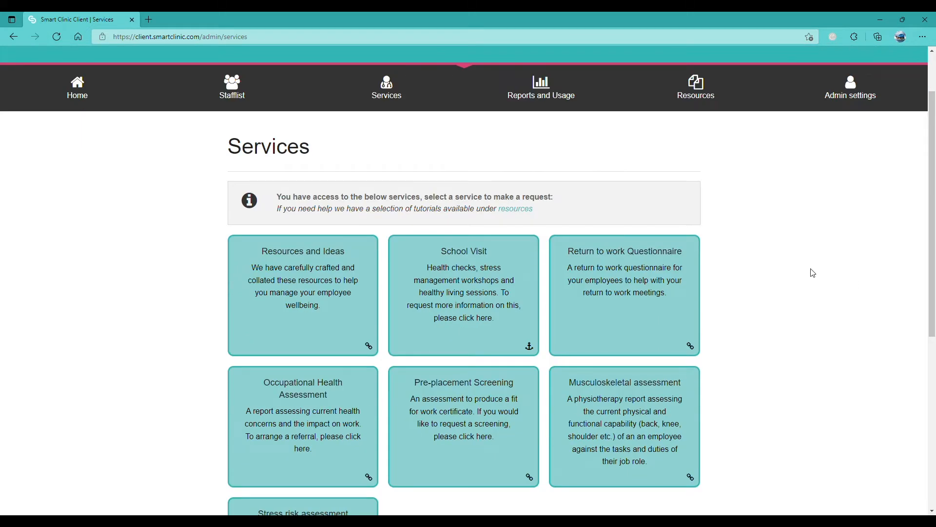
scroll(812, 273, down, 1)
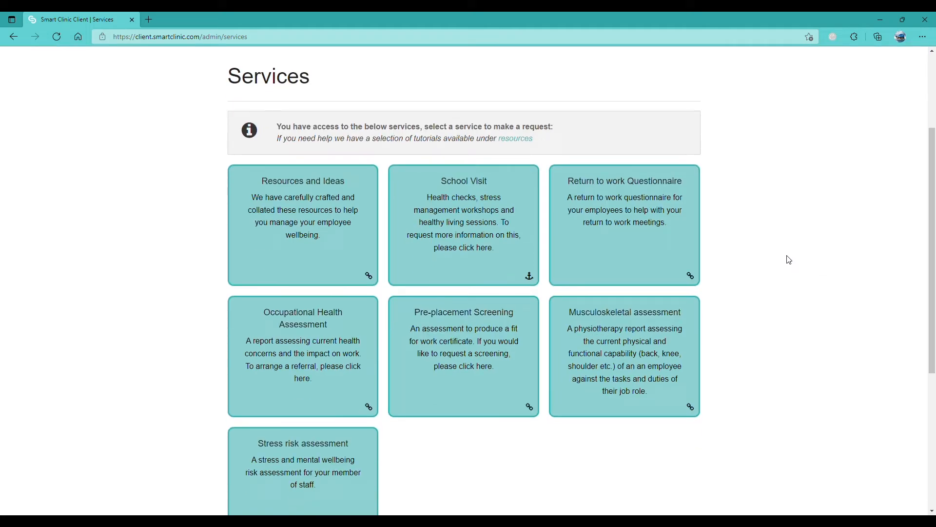
scroll(789, 260, down, 1)
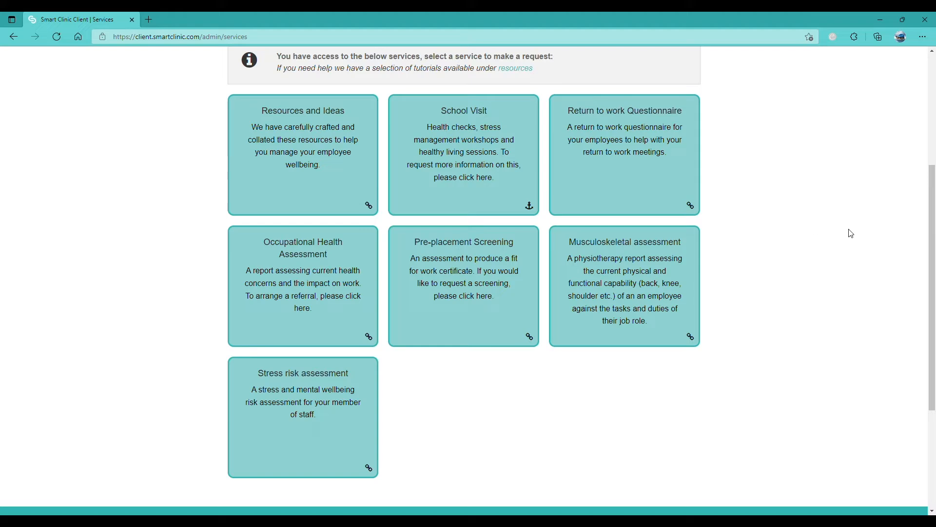
scroll(840, 265, up, 1)
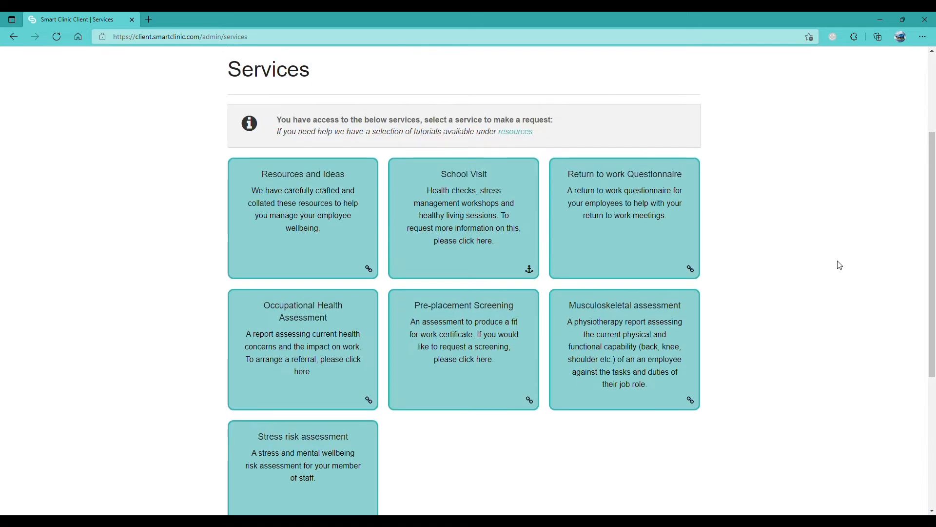
scroll(840, 264, down, 1)
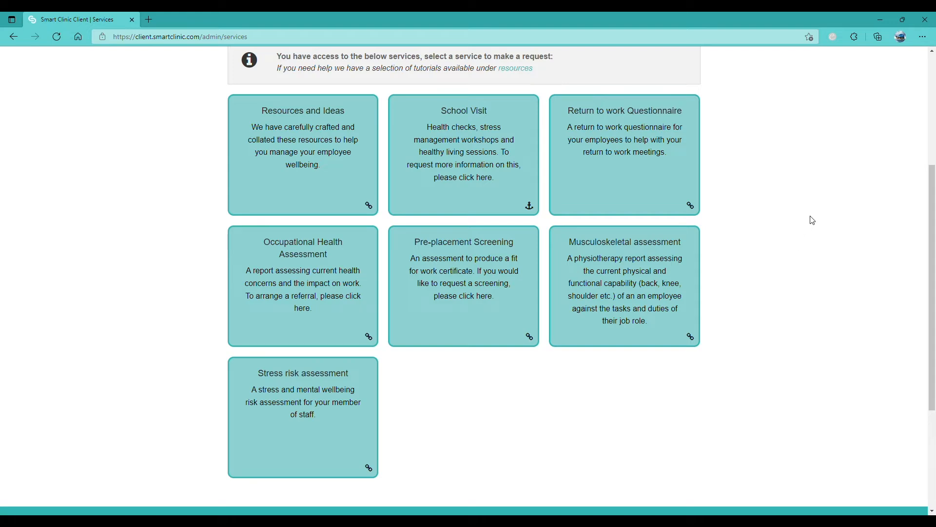
- Start the Occupational Health Assessment referral and accept the COVID-19 notice with 'Ok, let's continue'
click(310, 267)
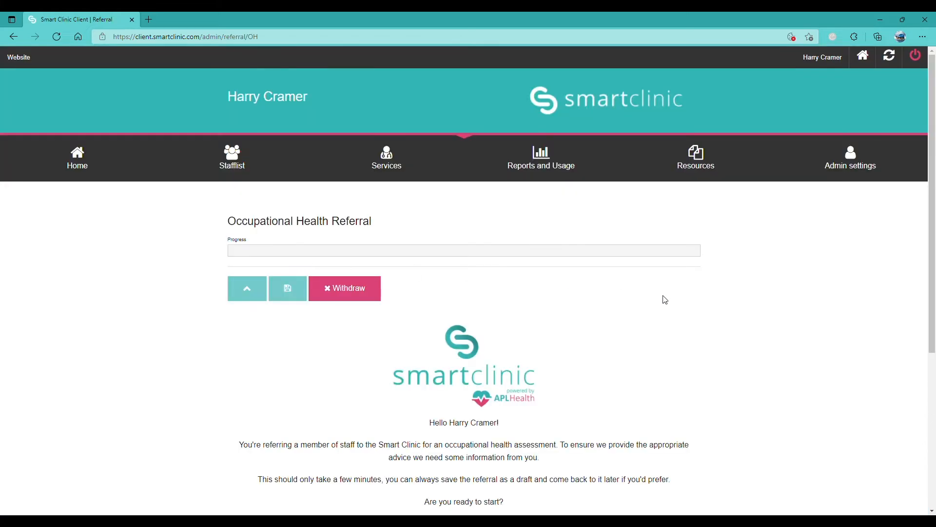
scroll(666, 300, down, 1)
scroll(665, 300, down, 1)
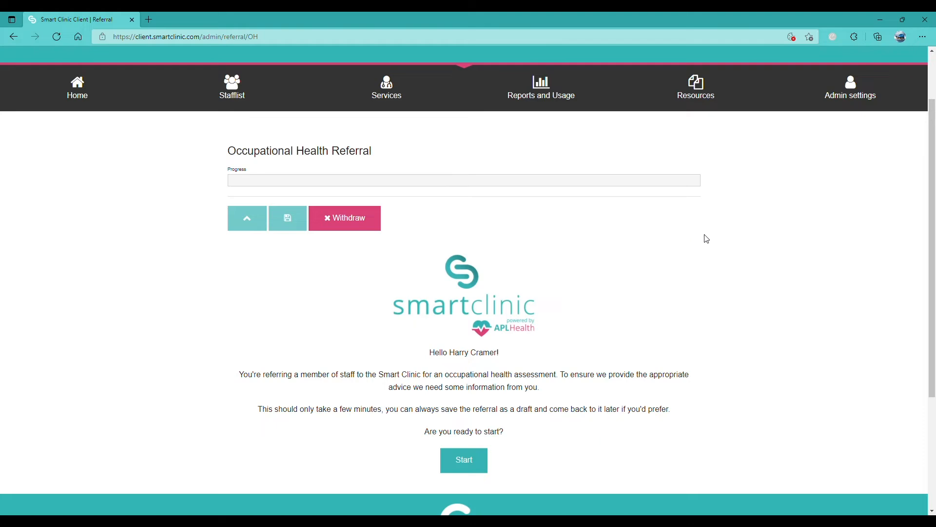
click(472, 468)
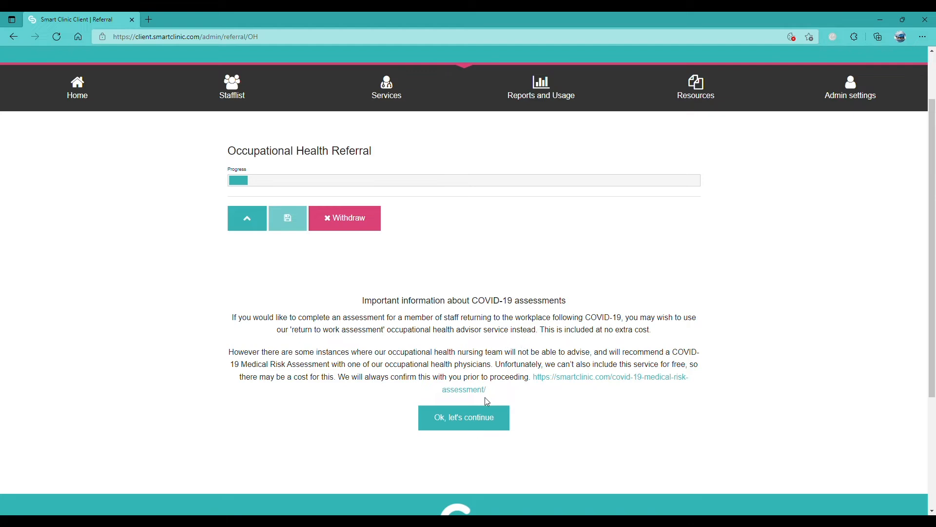
click(487, 419)
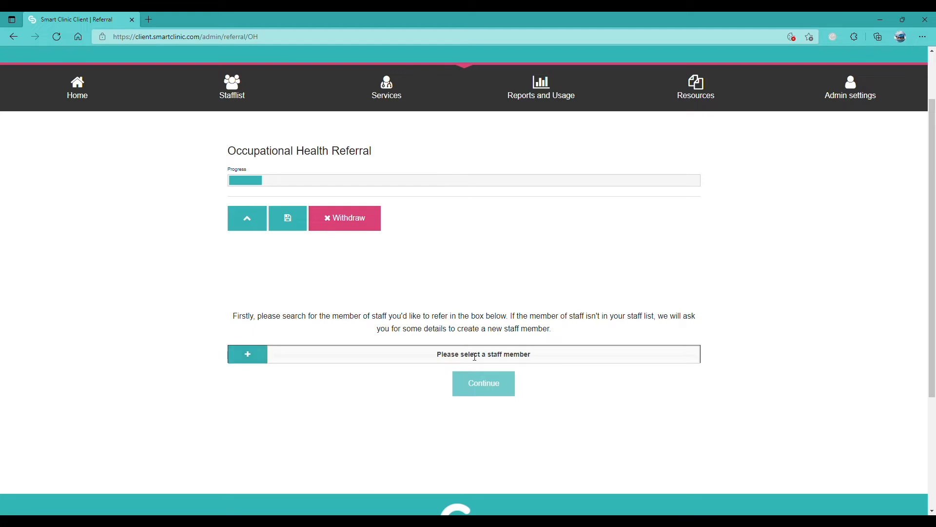
- Search for the demo staff member by name, select them as the referred employee, and continue
click(492, 360)
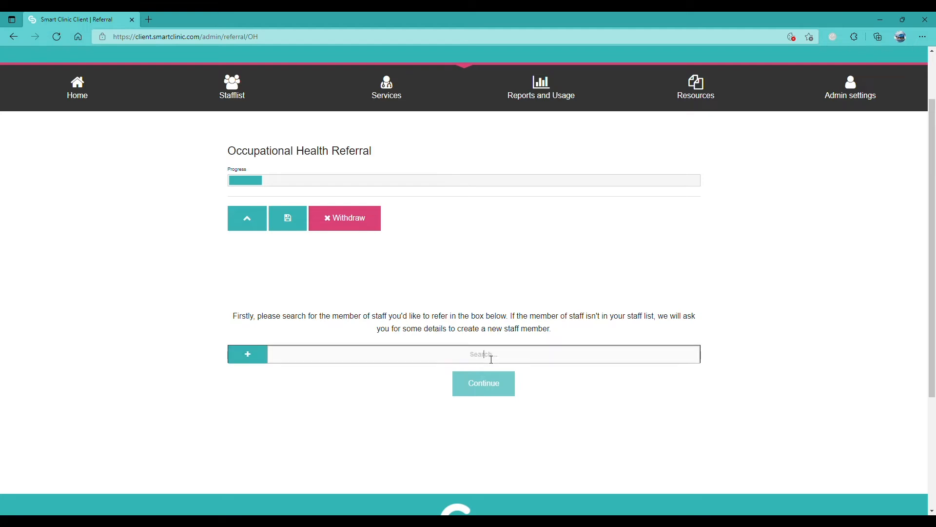
text(Awesom)
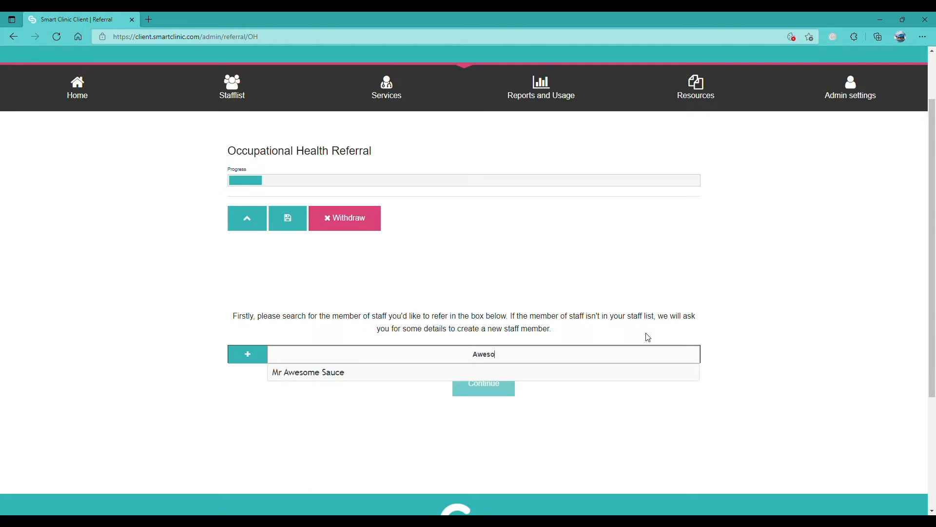
click(541, 375)
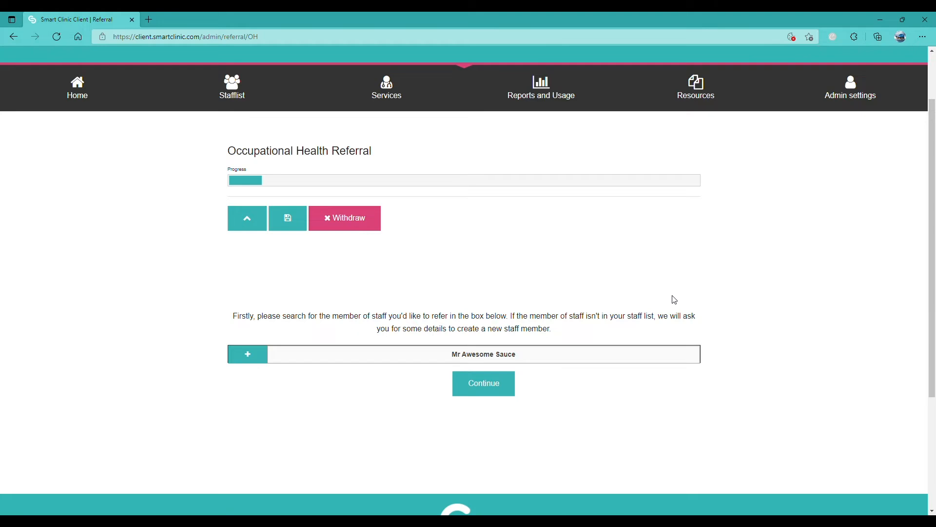
click(513, 386)
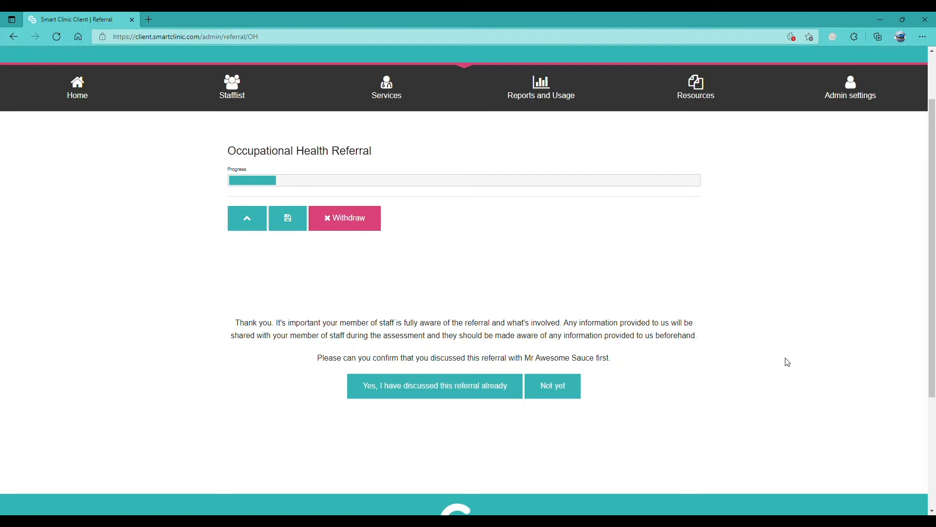
- Record the referral as discussed now, choose 'No - Please get consent on my behalf', and continue
click(554, 387)
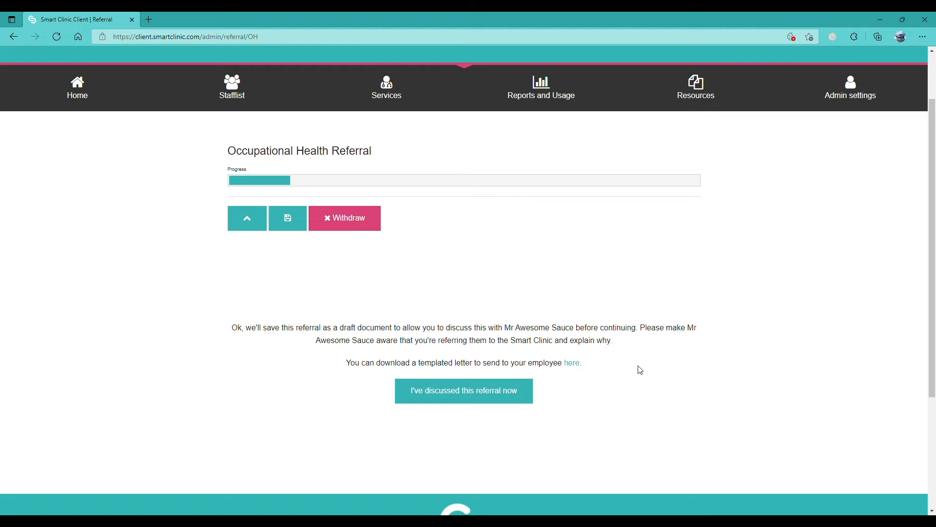
click(501, 391)
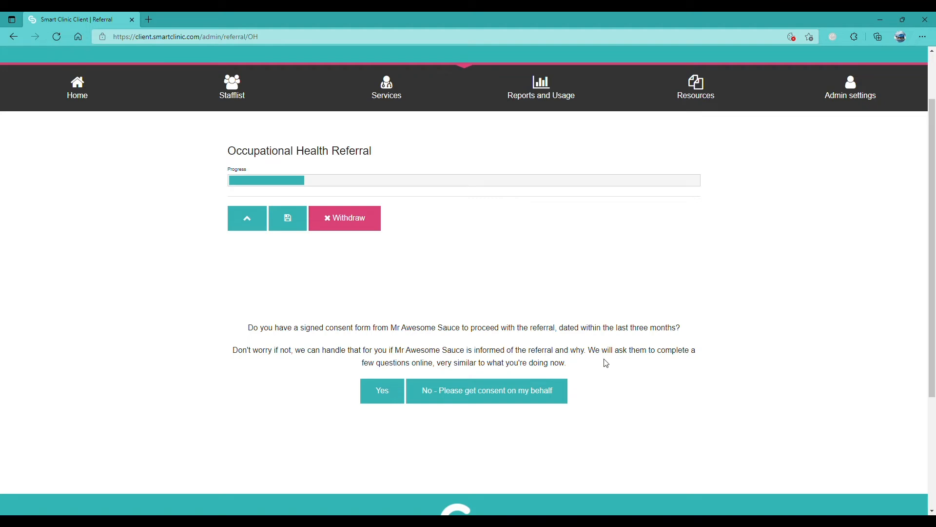
click(539, 391)
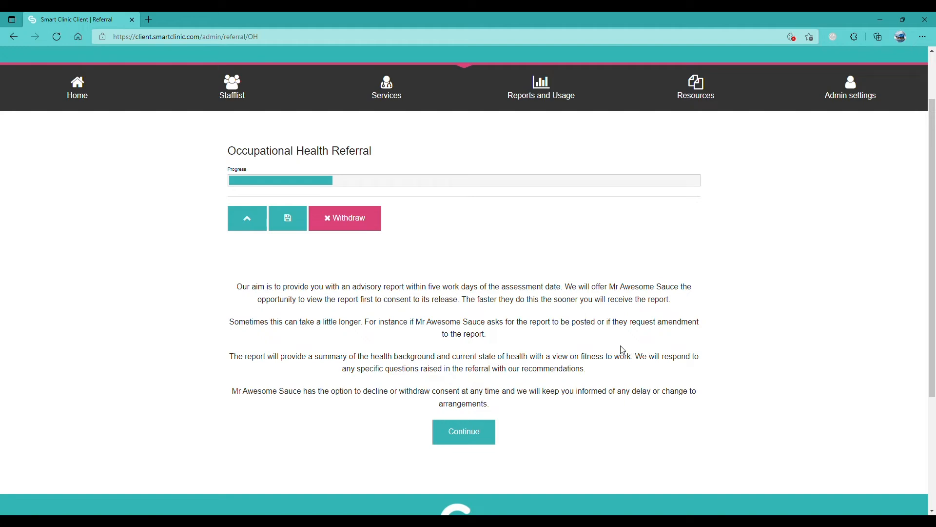
click(490, 432)
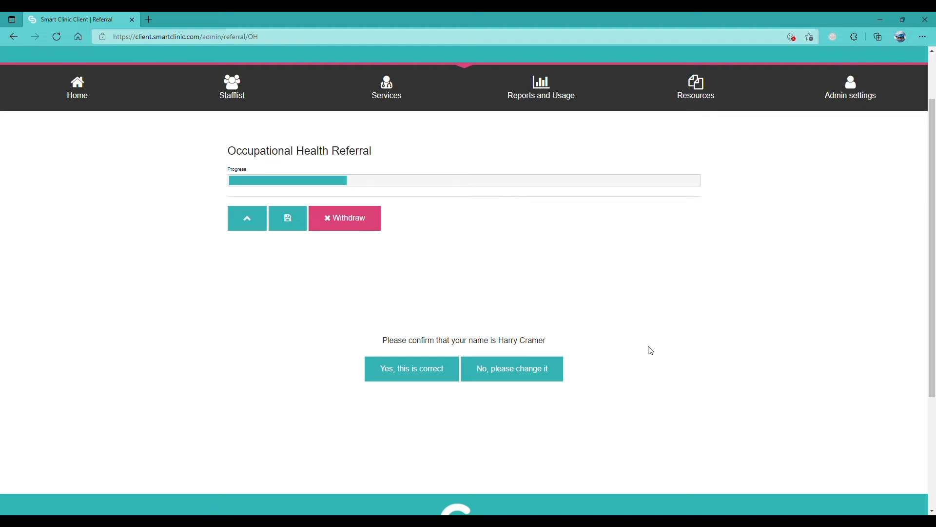
- Confirm the referrer's name, add job title 'HR' and company 'Demo Company', and confirm contact details
click(428, 379)
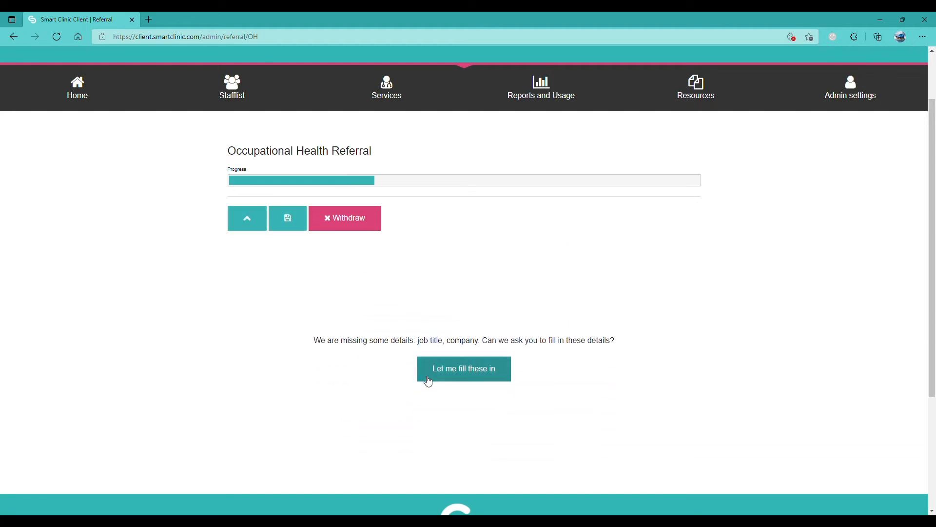
click(433, 378)
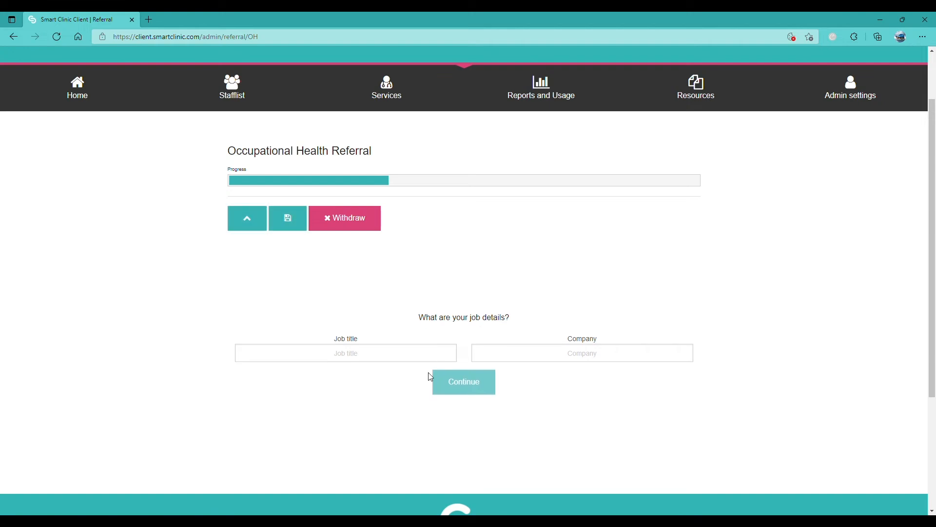
click(426, 362)
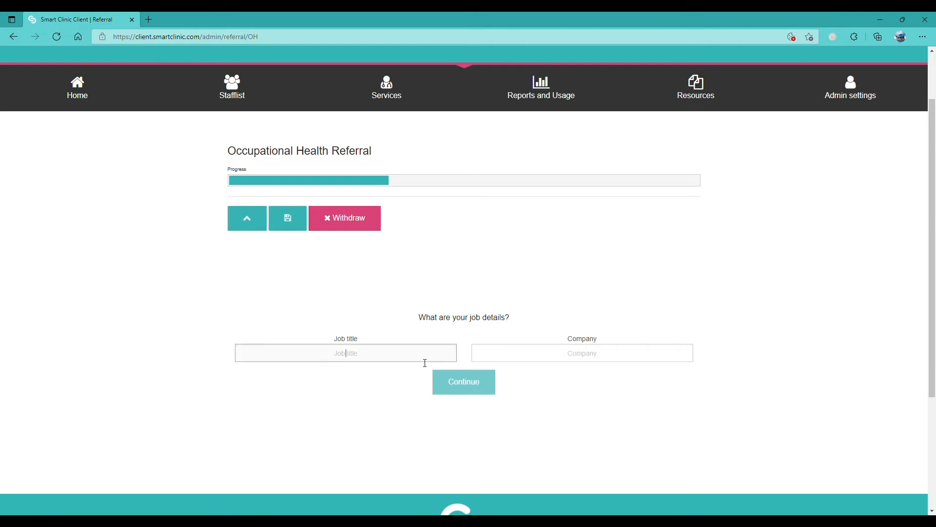
text(HR)
click(484, 361)
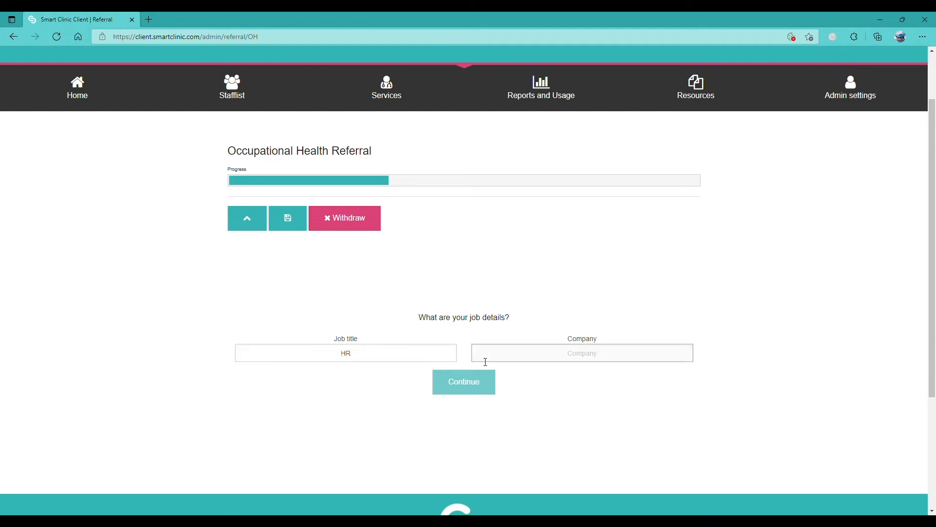
text(Demo Company)
click(481, 381)
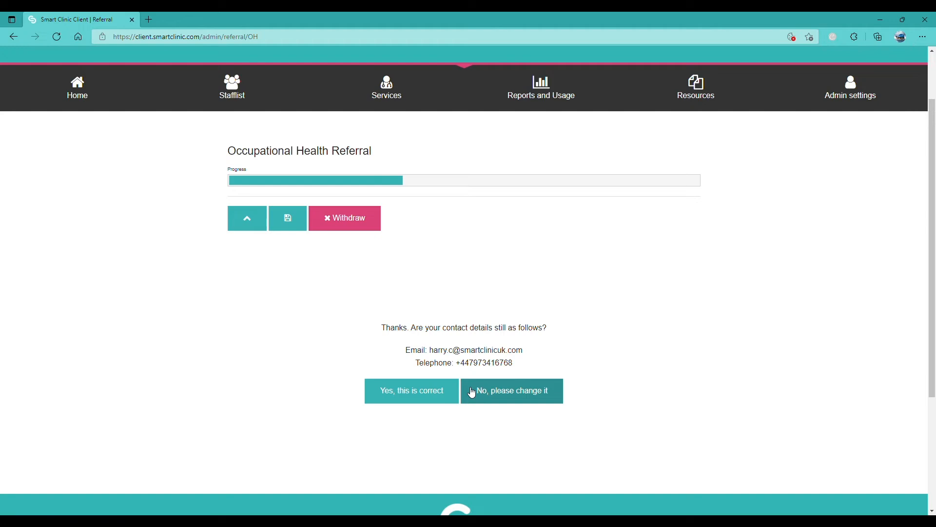
click(436, 394)
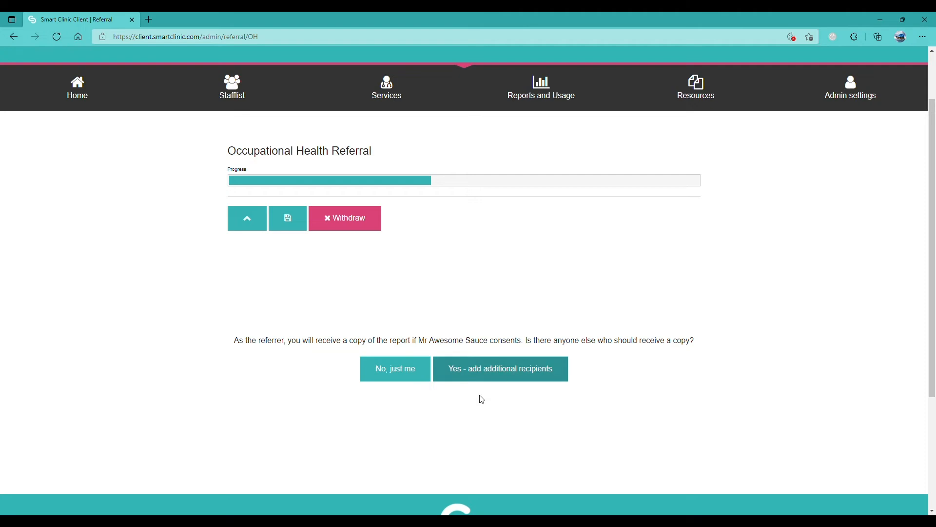
- Send the report copy only to the referrer and confirm the email. Enter job title Teacher and accept the prefilled birth date and phone
click(388, 378)
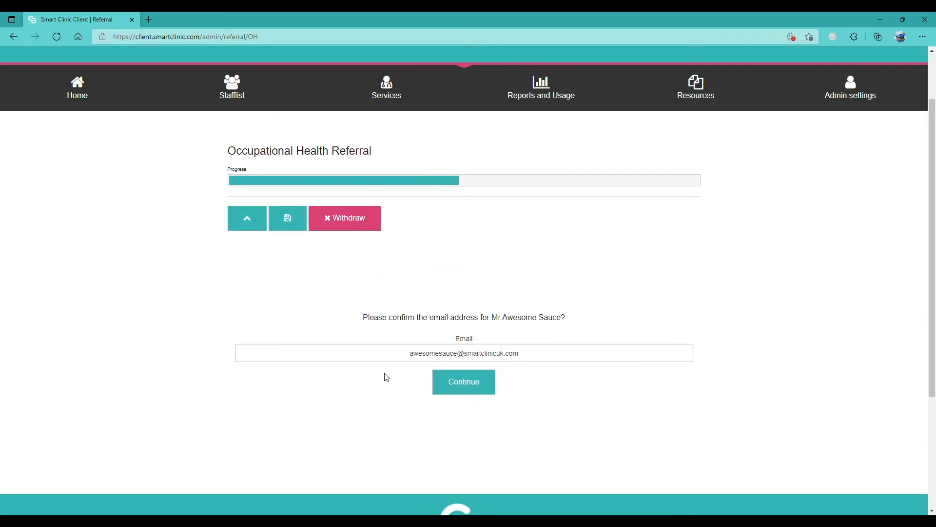
click(450, 385)
click(467, 362)
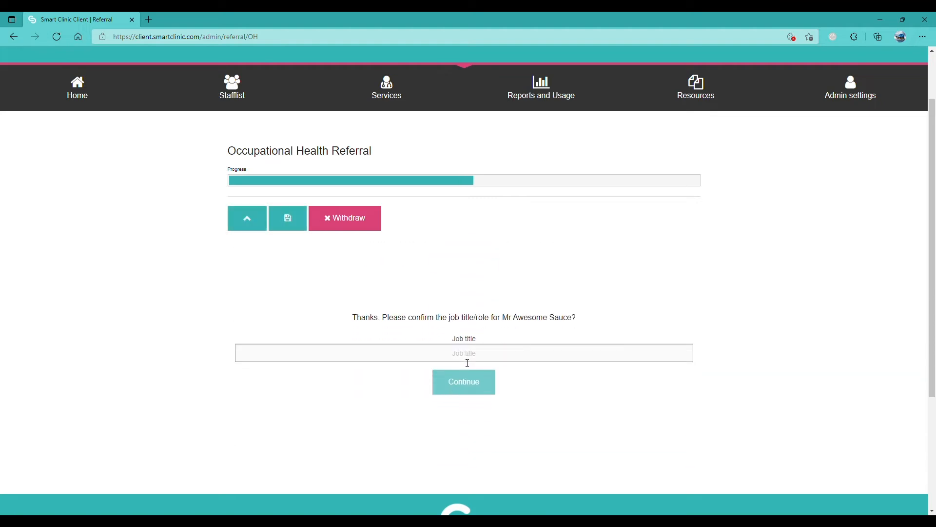
text(Teacher)
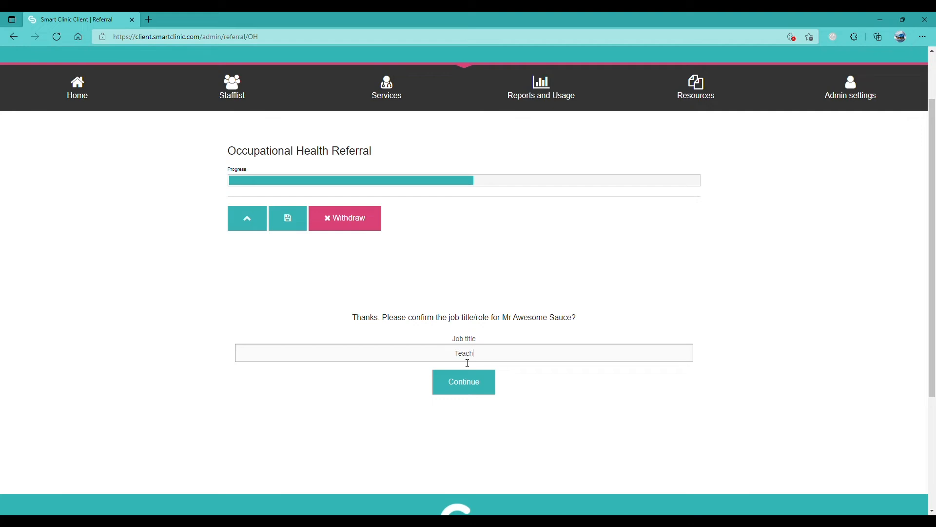
click(472, 386)
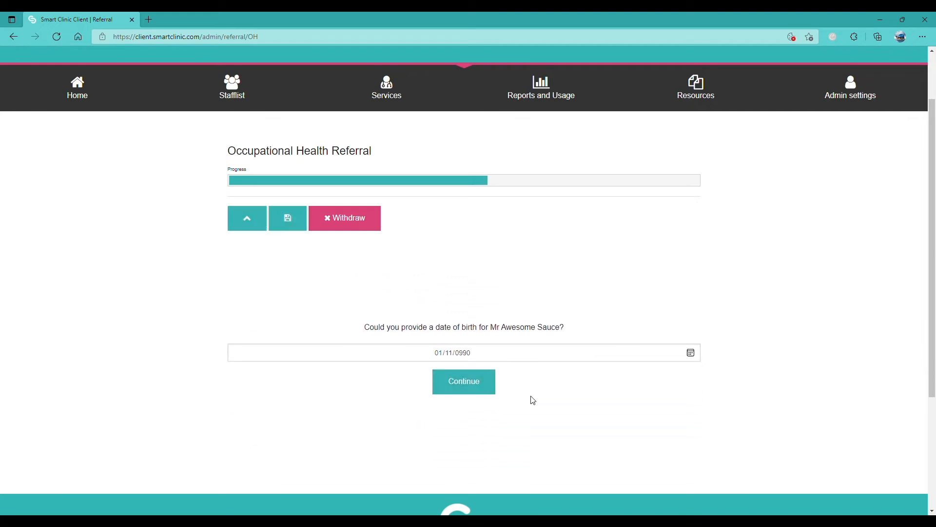
click(482, 391)
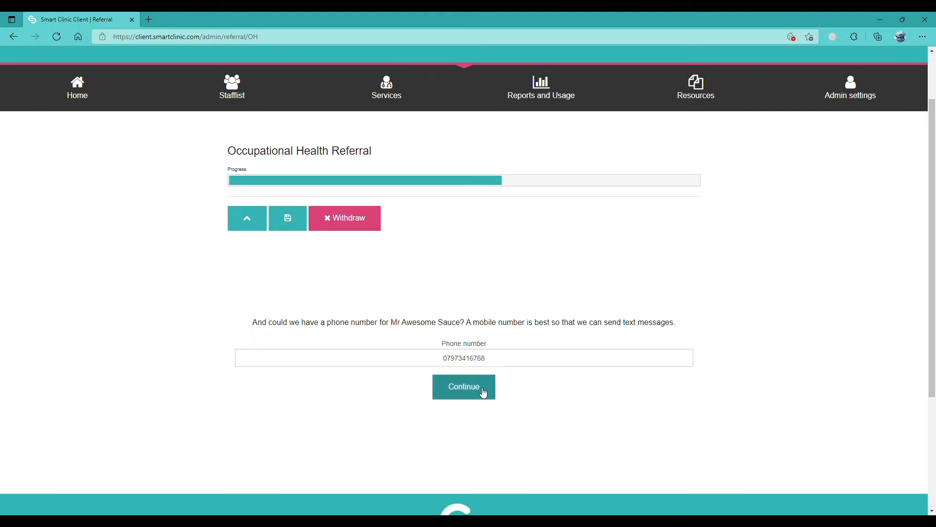
click(483, 390)
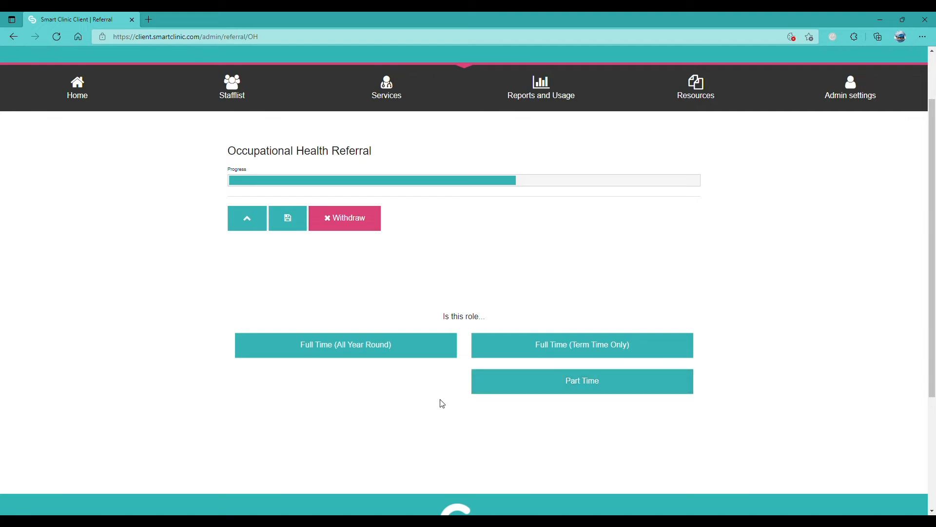
- Mark the role full time all year round, summarise work activities as 'Test', and answer not safety critical
click(442, 357)
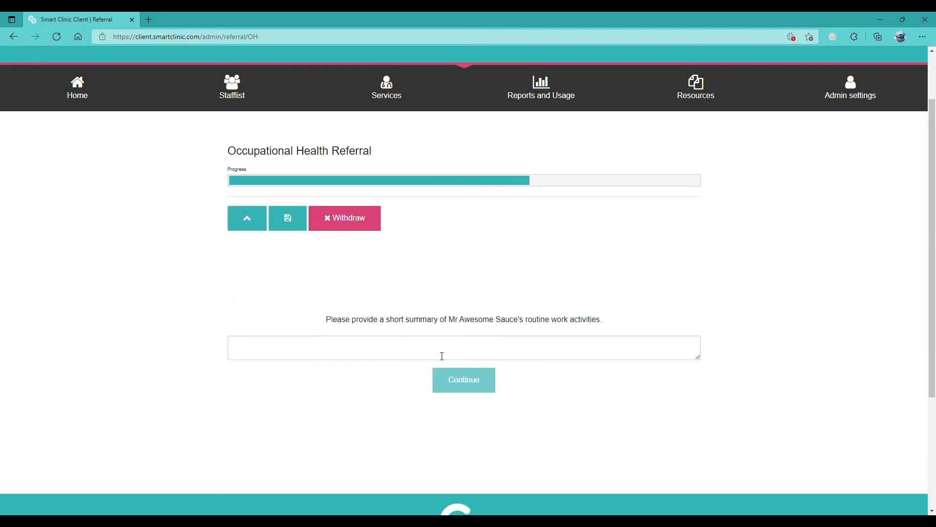
click(444, 354)
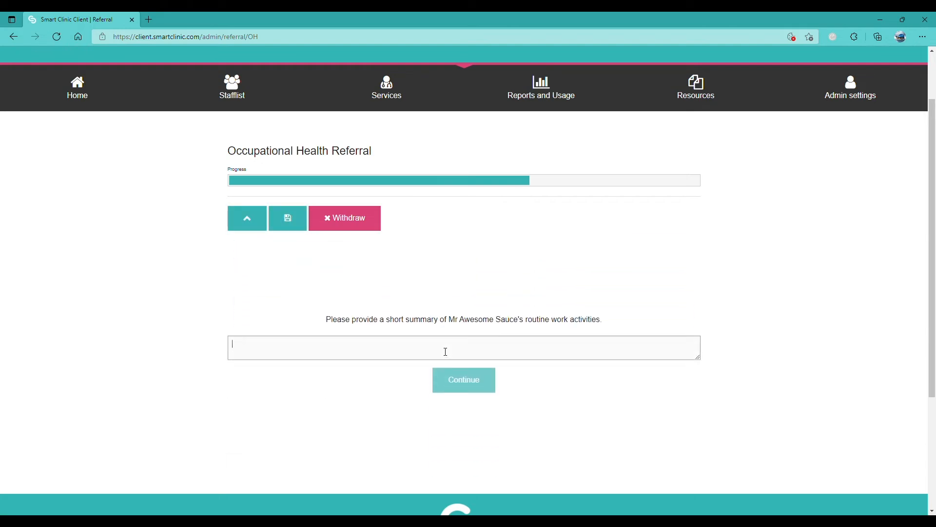
text(Test)
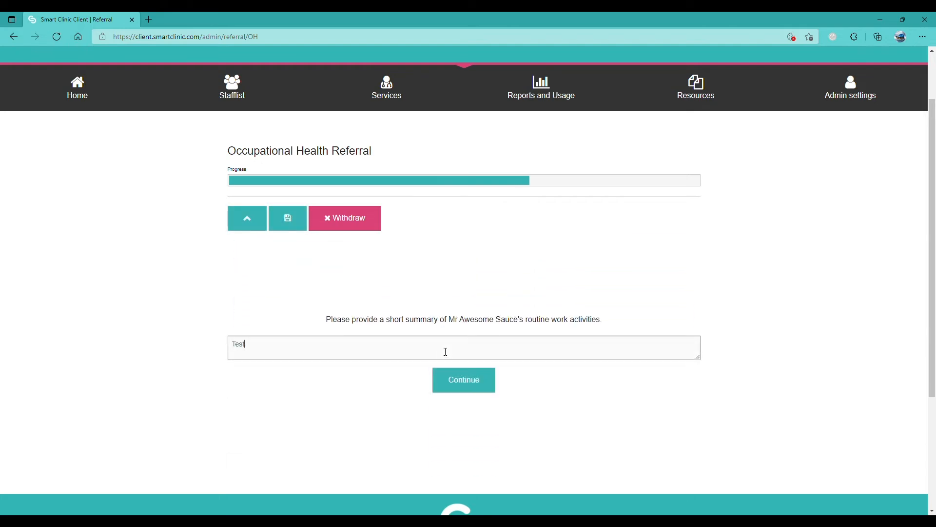
click(469, 387)
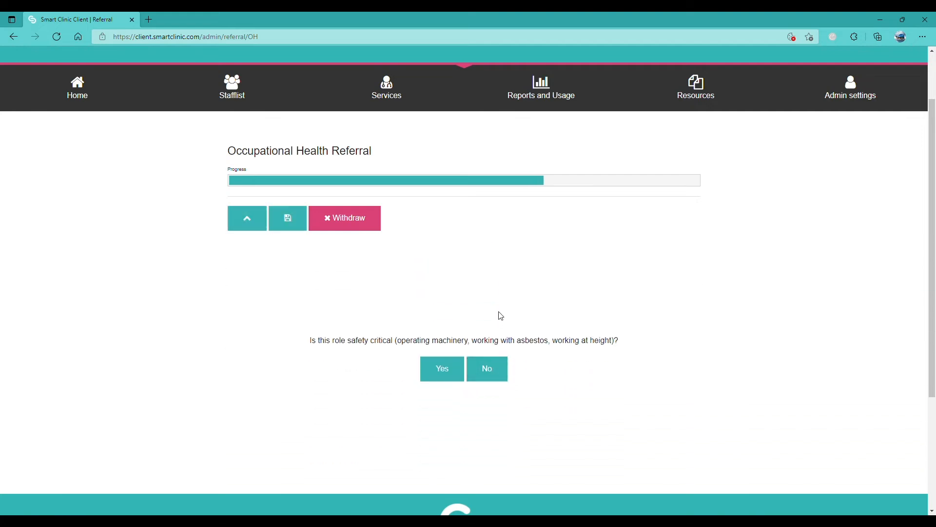
click(503, 372)
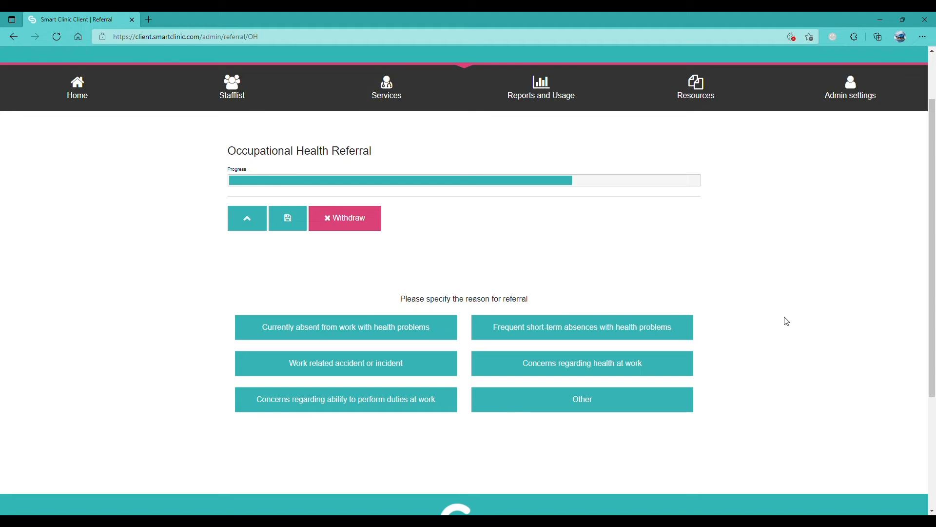
- Choose 'Currently absent from work with health problems' as the referral reason, elaborated as 'Test'
click(264, 328)
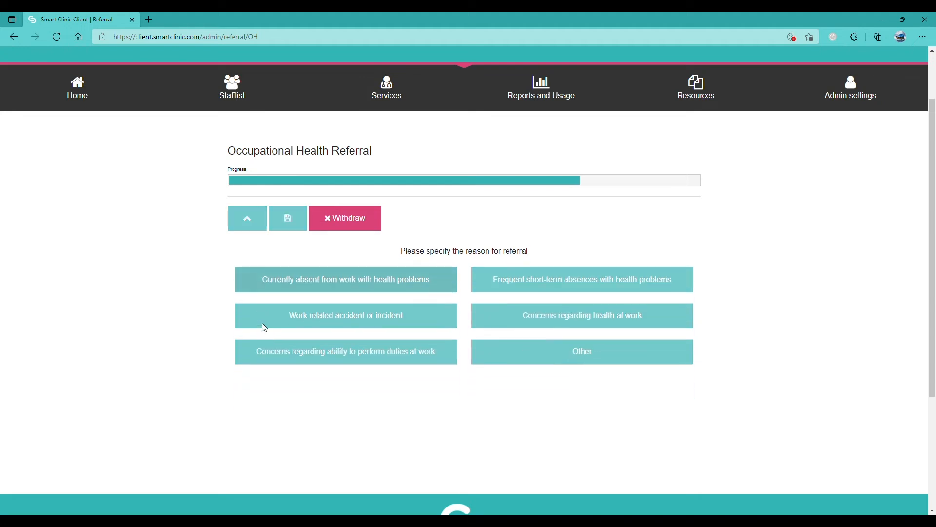
click(289, 349)
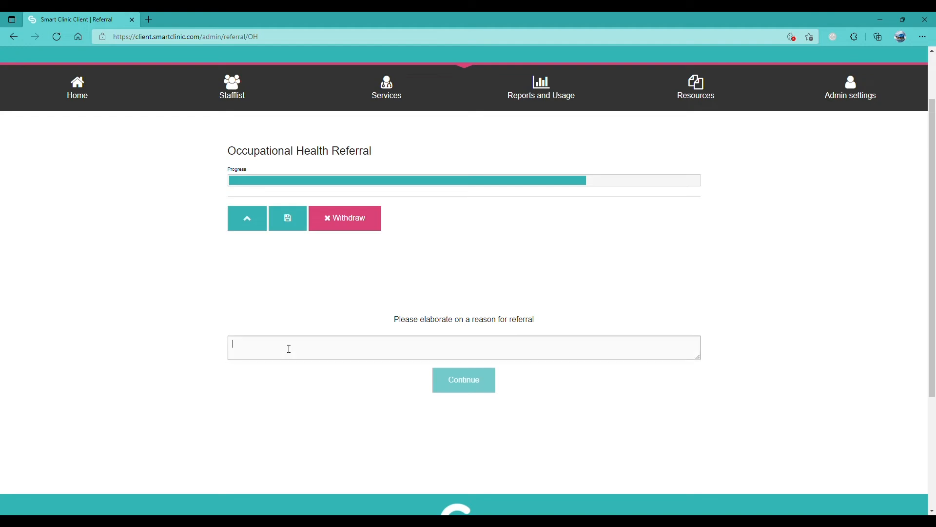
text(Test)
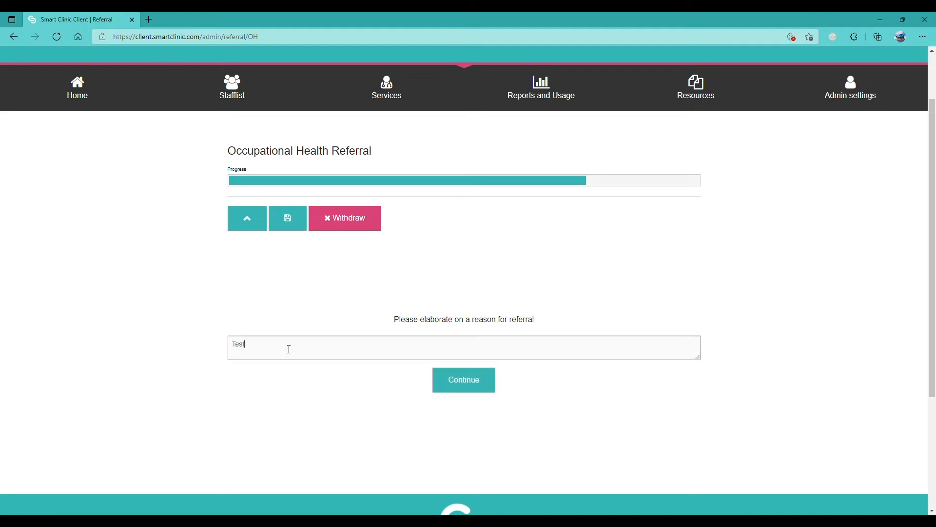
click(312, 393)
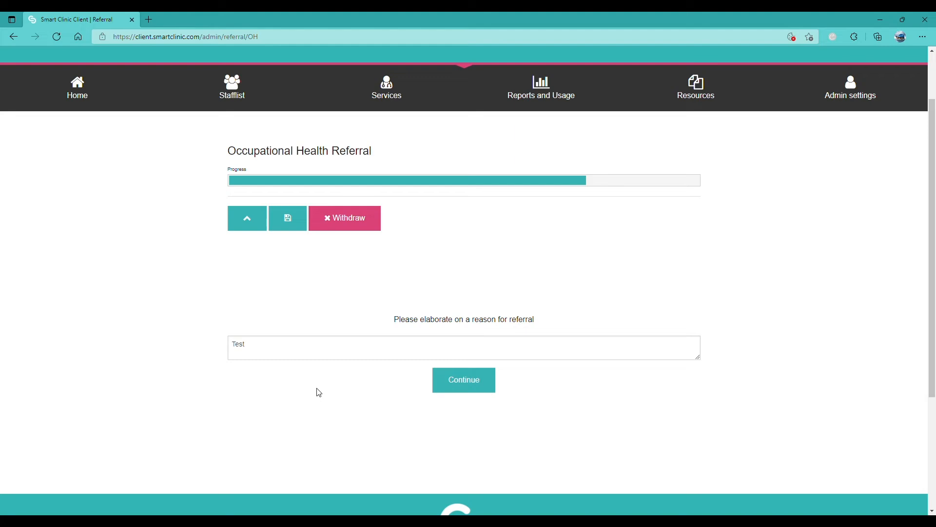
click(469, 390)
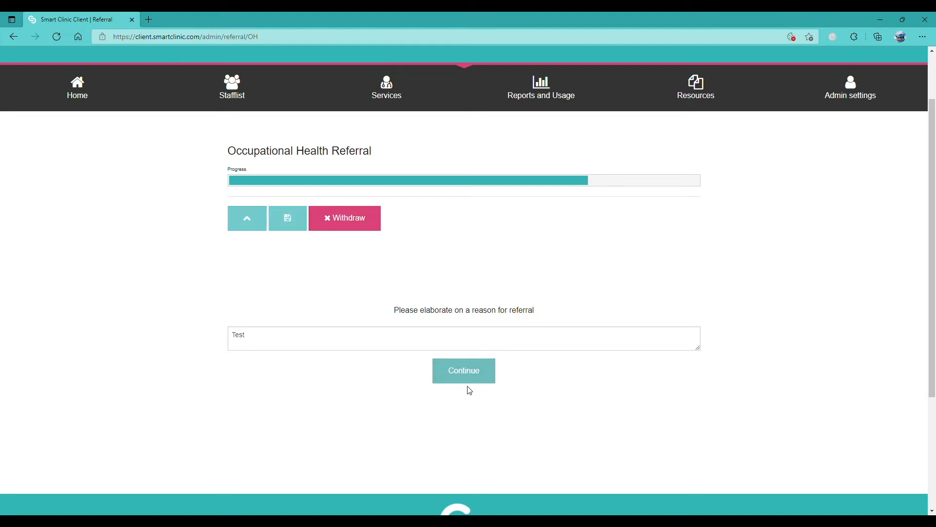
- Answer the health history and the absence dates and certificate questions with 'Test'
click(581, 358)
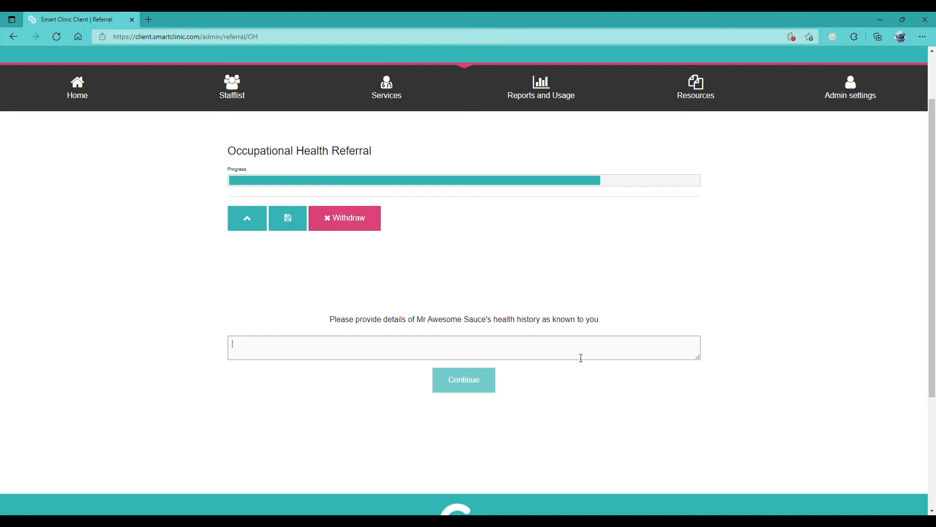
text(Test)
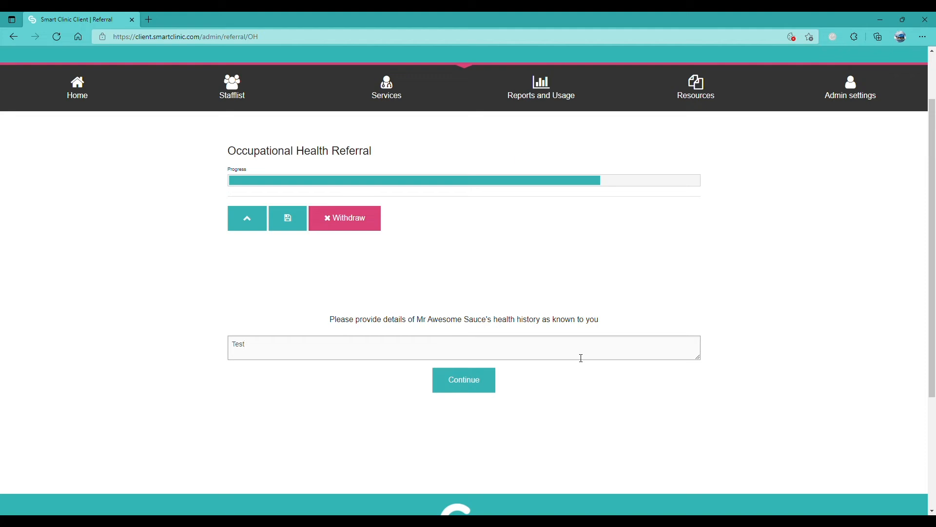
click(476, 381)
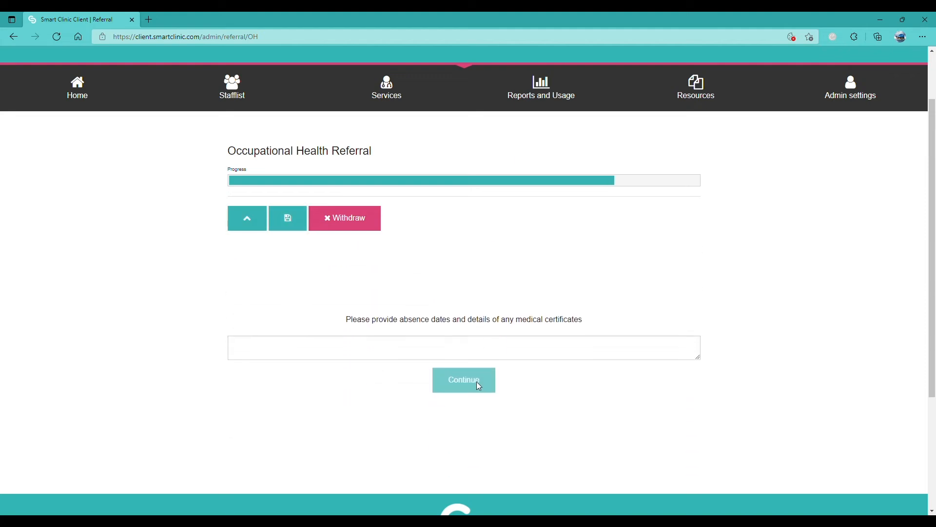
click(491, 356)
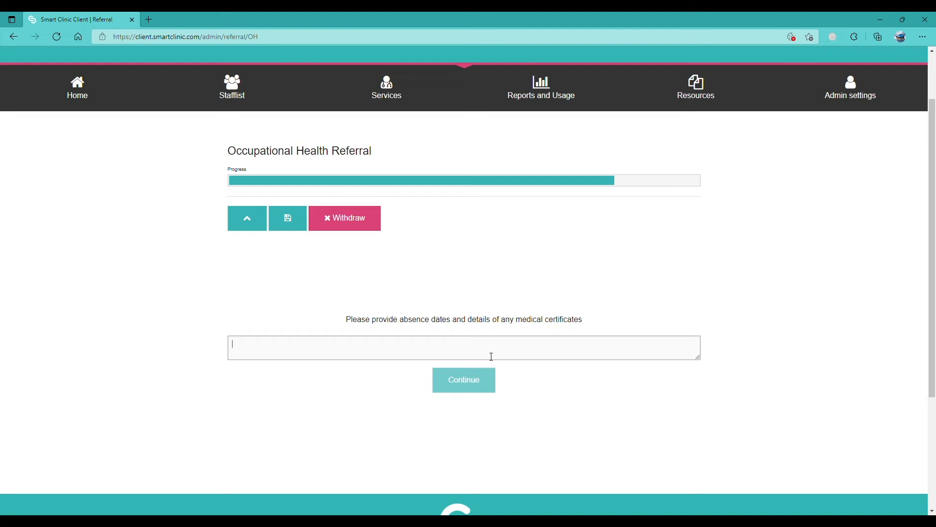
text(Test)
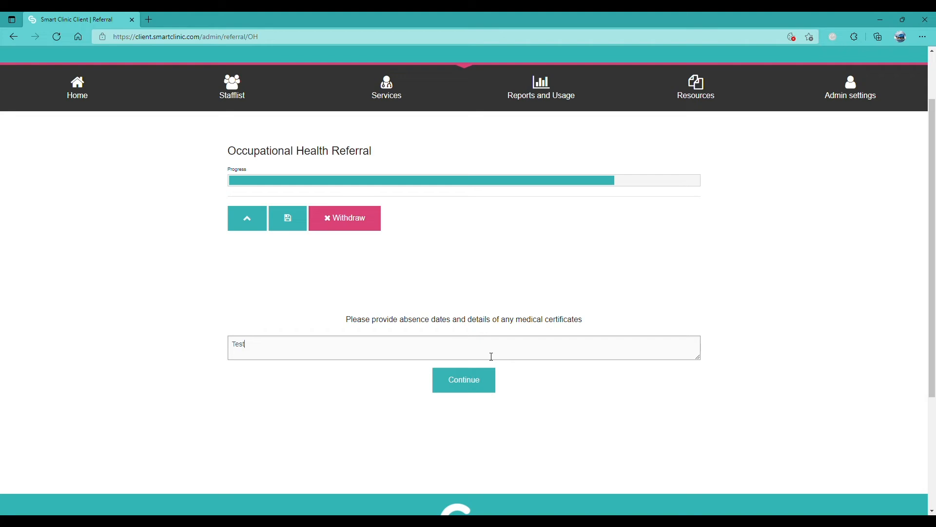
click(451, 380)
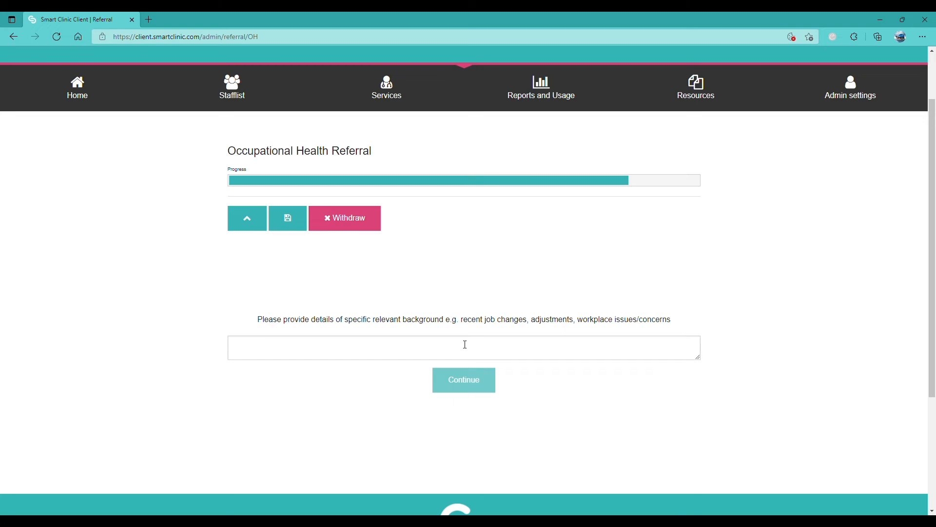
- Answer the relevant background and additional support at work questions with 'Test'
click(465, 344)
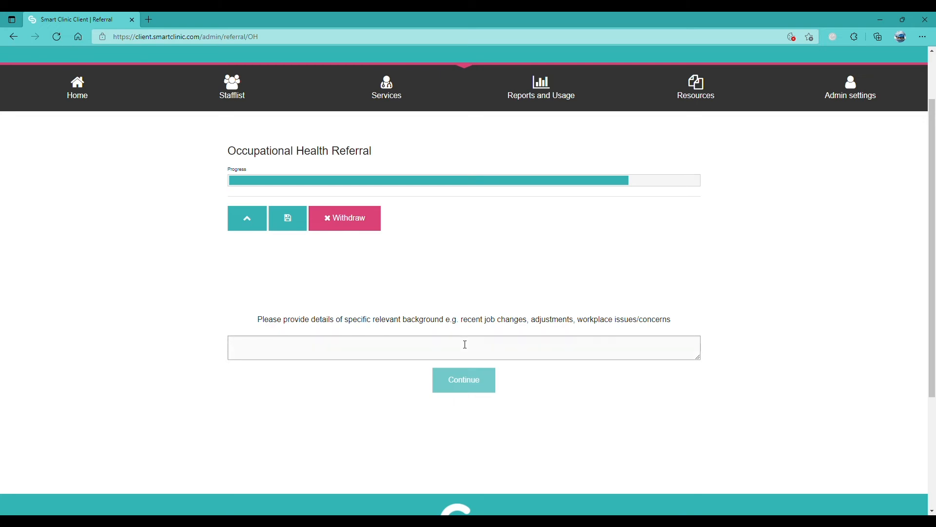
text(Test)
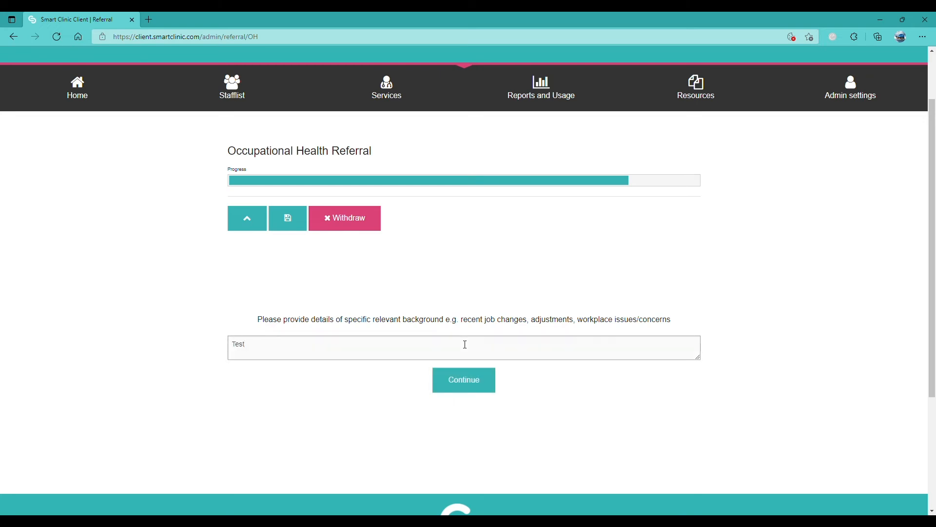
click(474, 379)
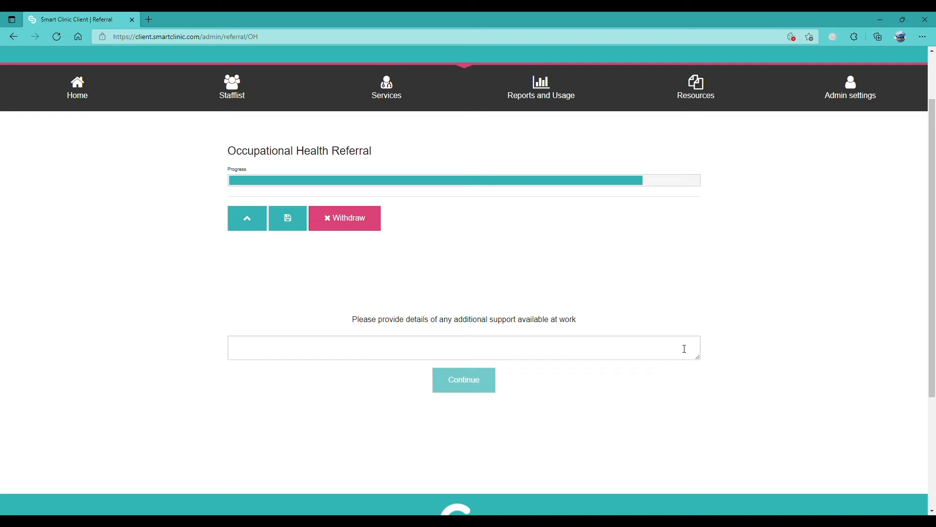
click(685, 349)
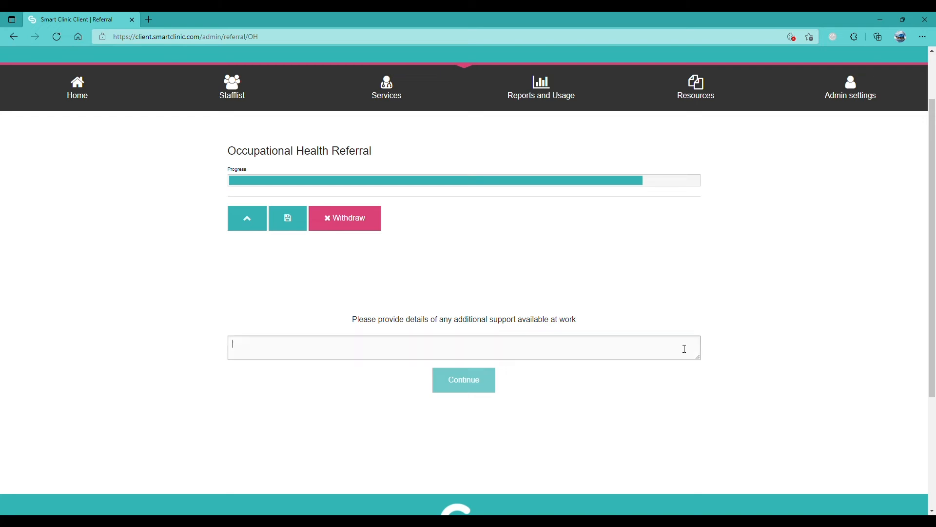
text(Test)
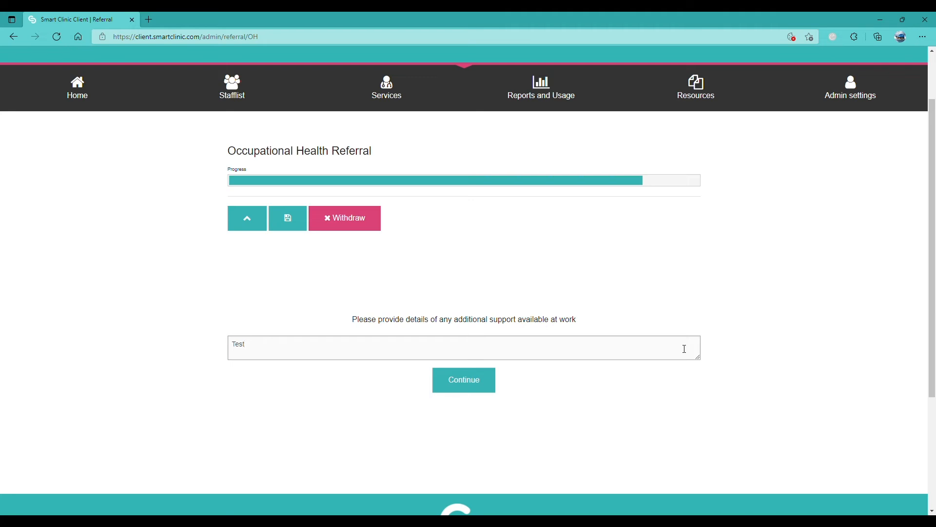
click(492, 383)
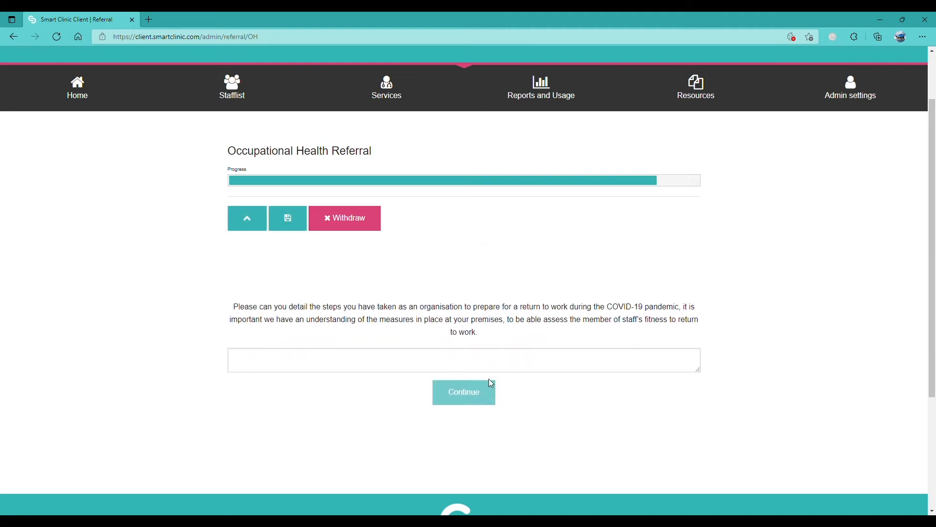
- Enter 'Test' as the COVID-19 return-to-work preparation answer and continue
click(490, 367)
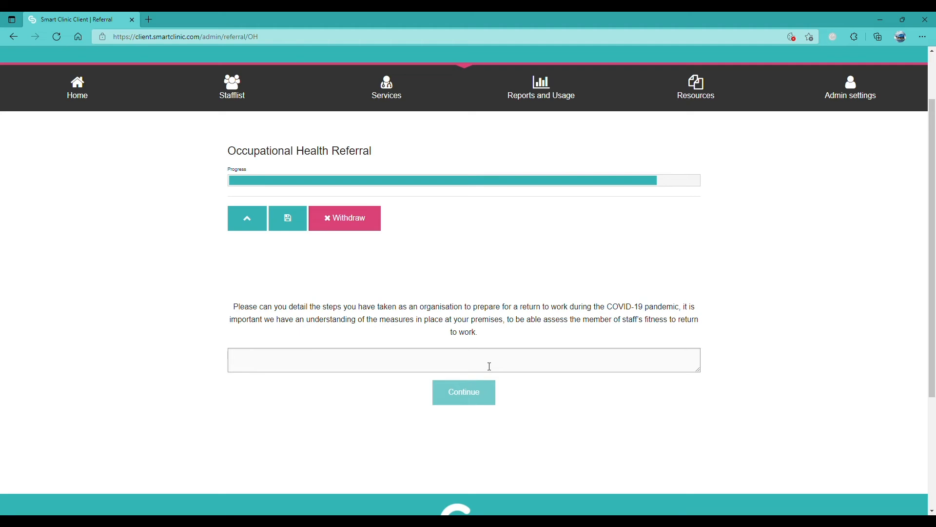
text(Test)
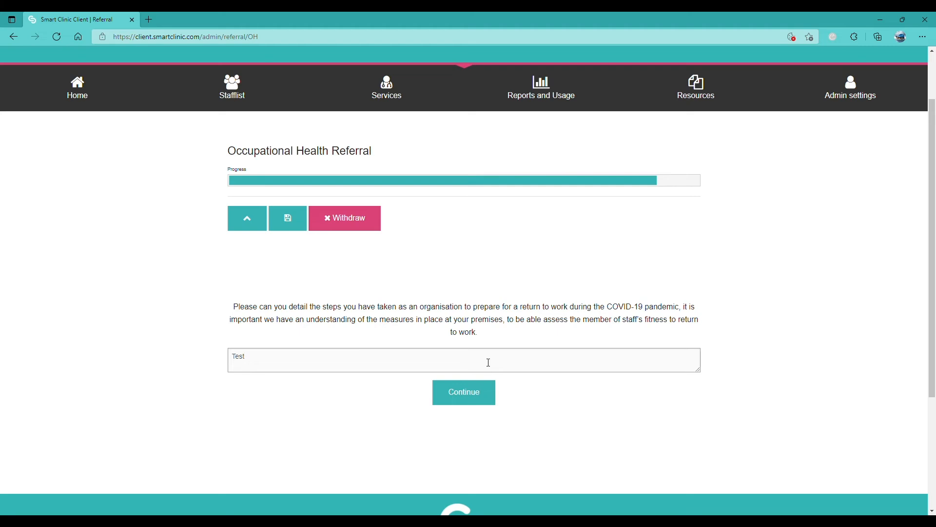
click(474, 391)
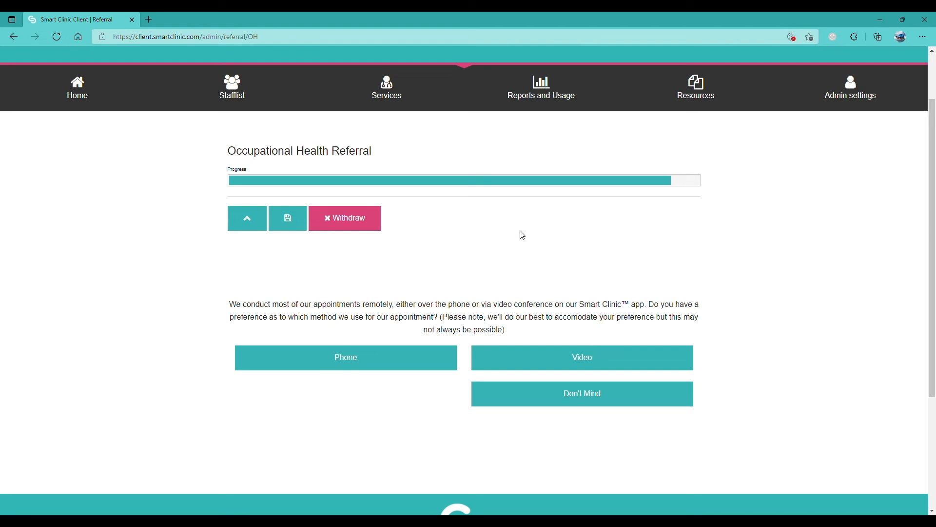
- Choose Don't Mind as the phone or video appointment preference
click(502, 397)
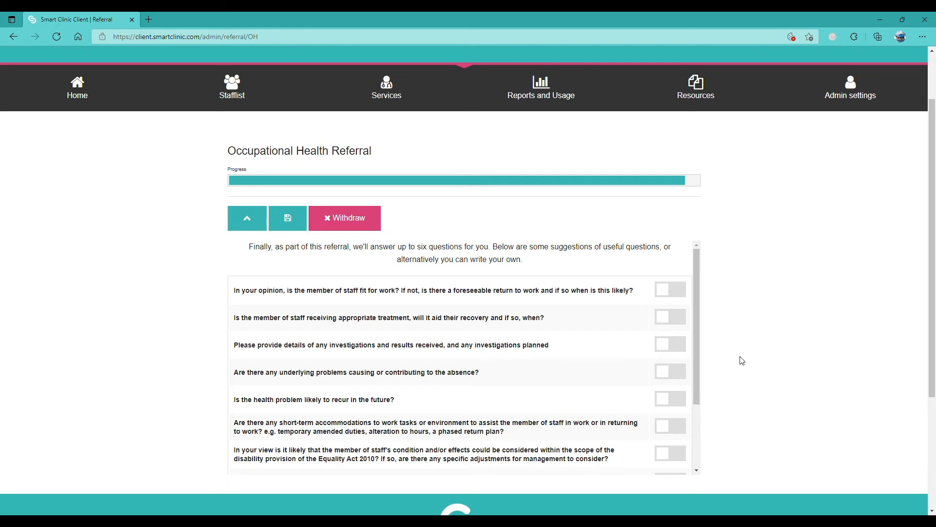
- Include the fit-for-work, treatment and recovery, and investigations and results questions
click(683, 295)
click(675, 317)
click(672, 344)
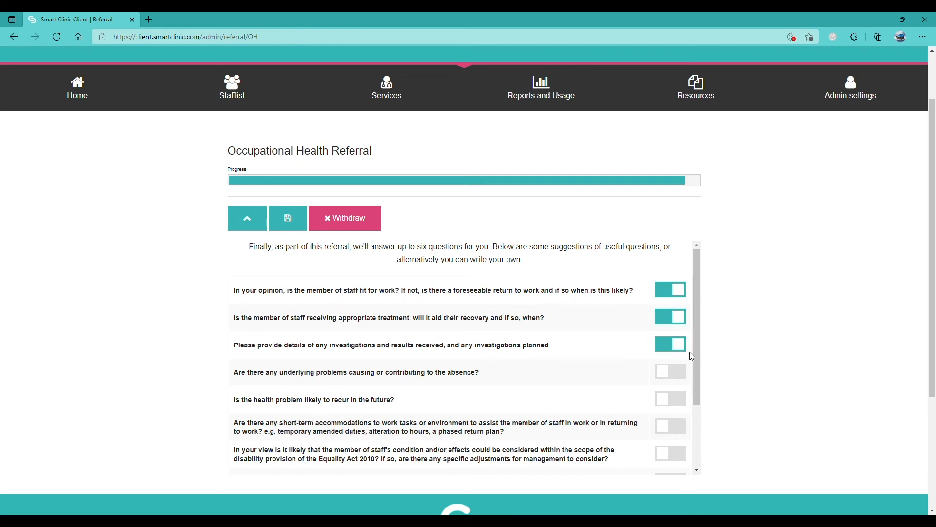
- Add and include a custom 'Test question?', then finish the questions step
drag(695, 358, 698, 425)
click(635, 420)
text(Test)
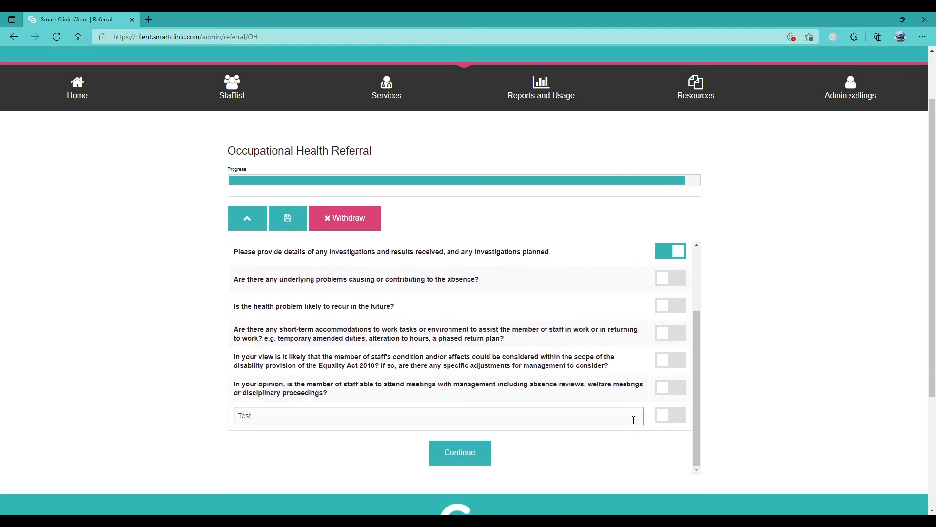
text( question?)
click(683, 414)
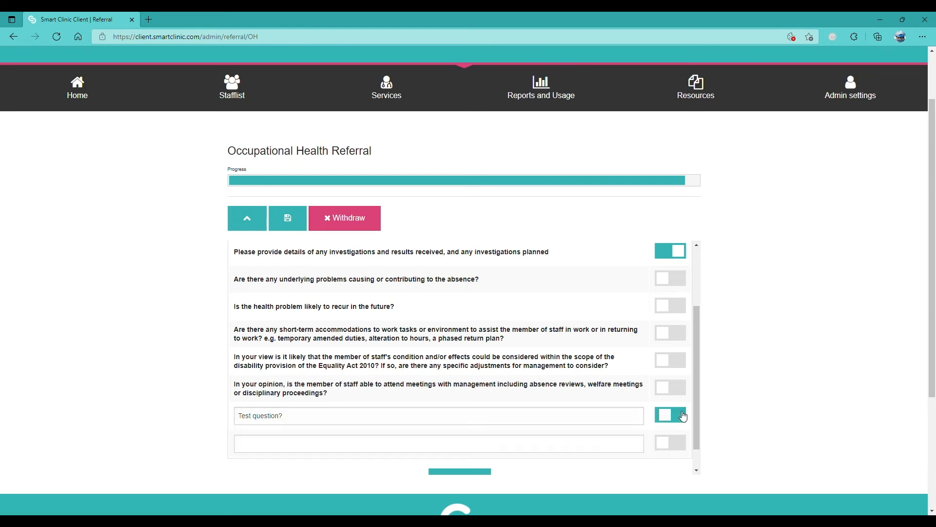
scroll(740, 387, down, 1)
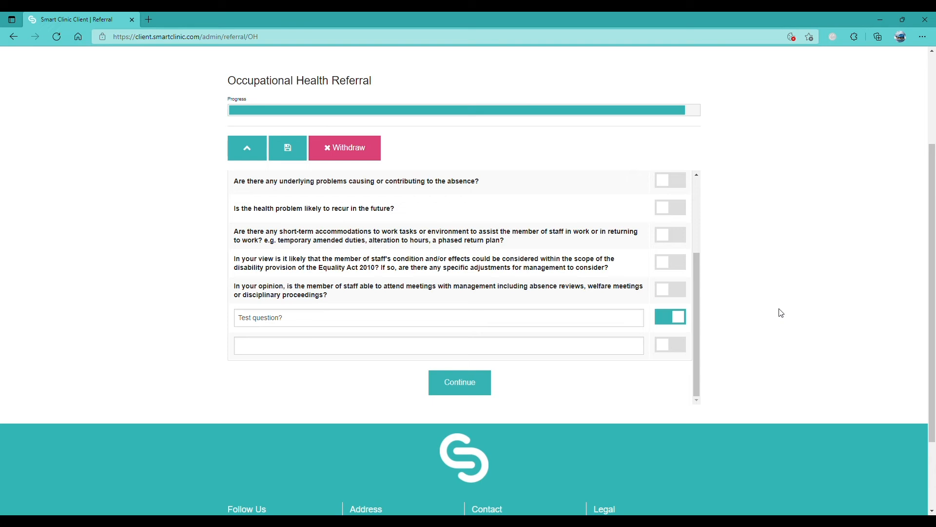
click(487, 383)
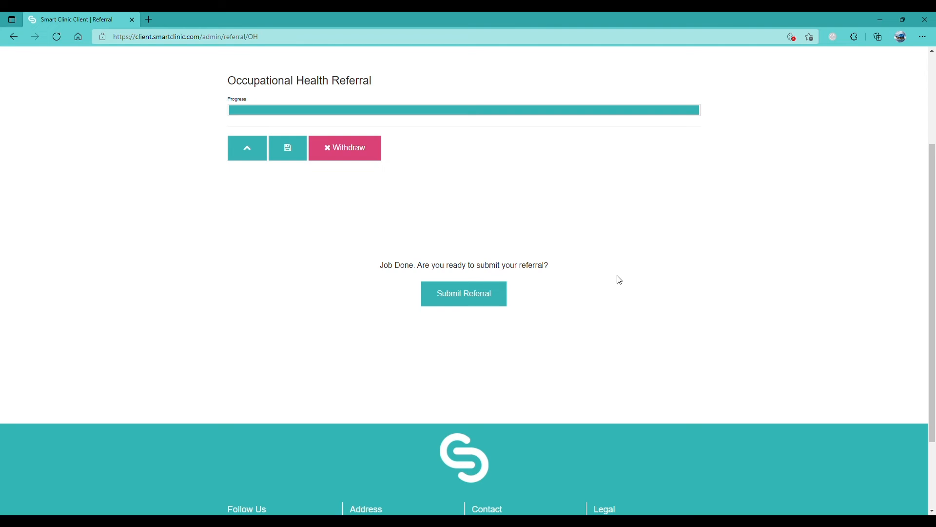
- Submit the completed referral and review the seven request options on the Services page
click(483, 295)
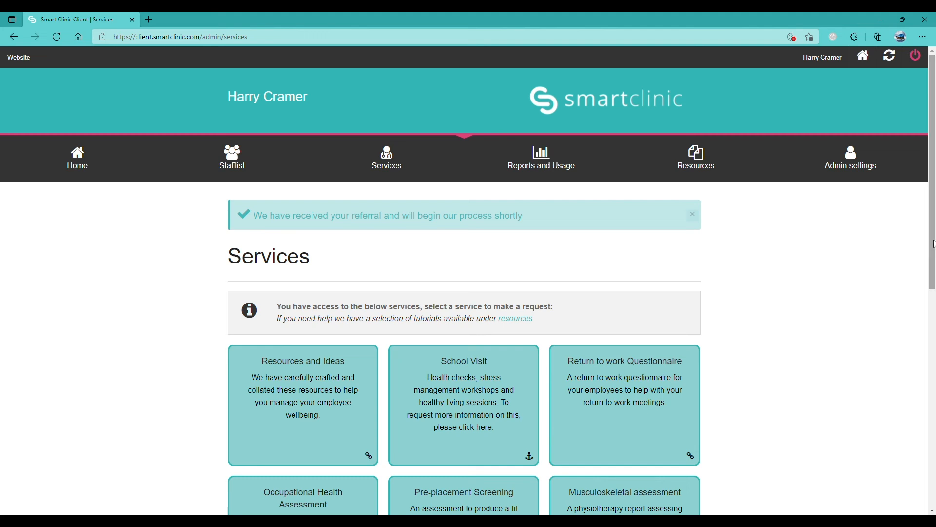
drag(933, 242, 934, 360)
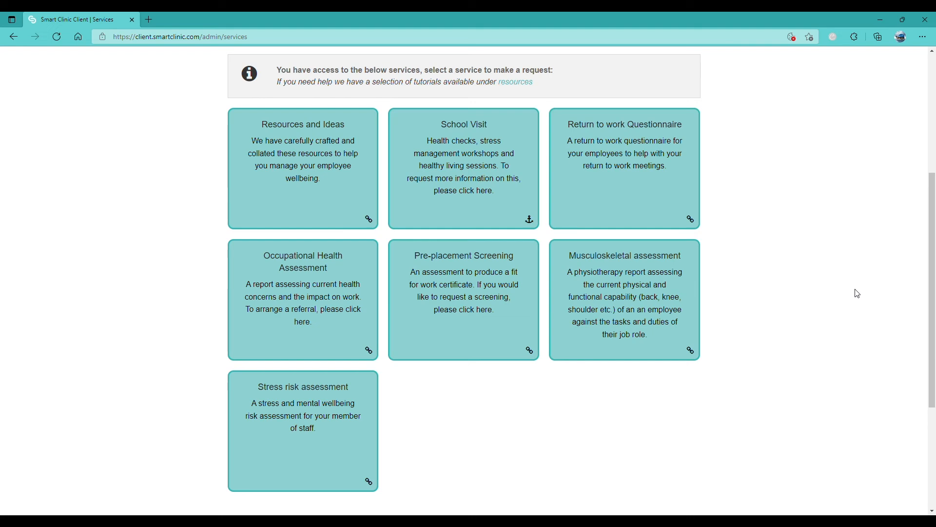
scroll(859, 292, up, 5)
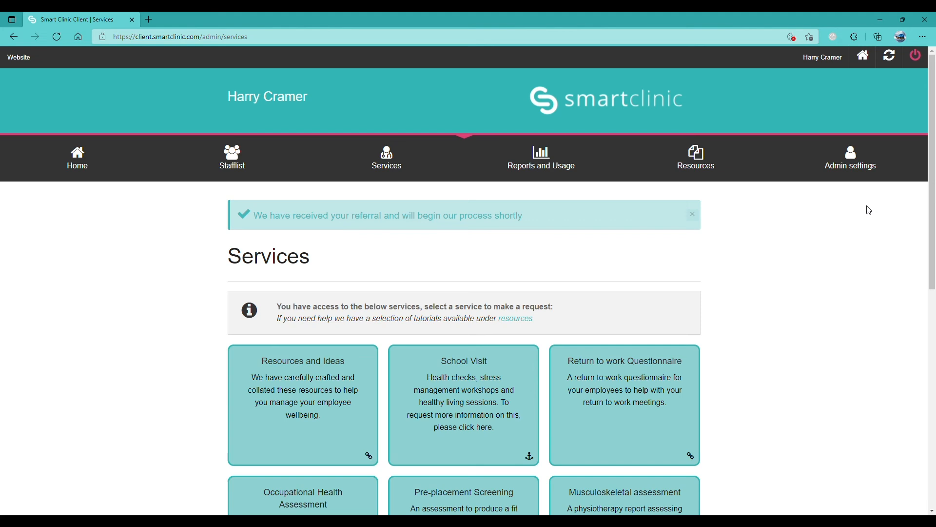
- Open Reports and Usage and check the usage chart's OHA and CBT values
click(541, 159)
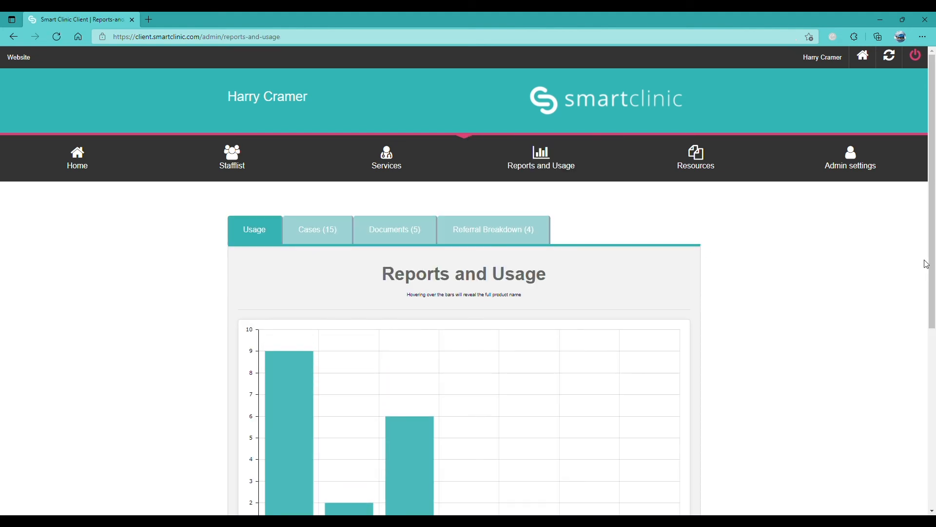
drag(932, 264, 934, 321)
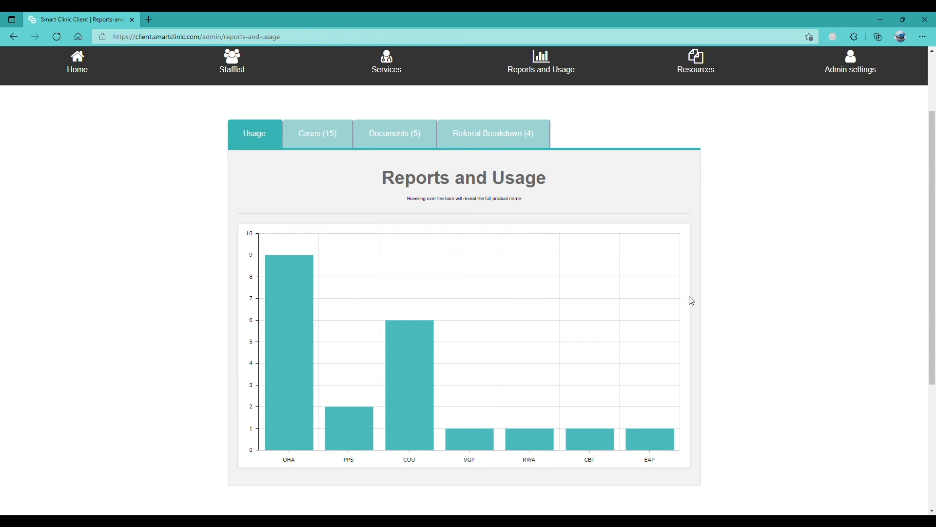
mouse_move(307, 324)
mouse_move(590, 438)
- Open the Documents (5) tab of Reports and Usage, which lists no reports yet
click(334, 143)
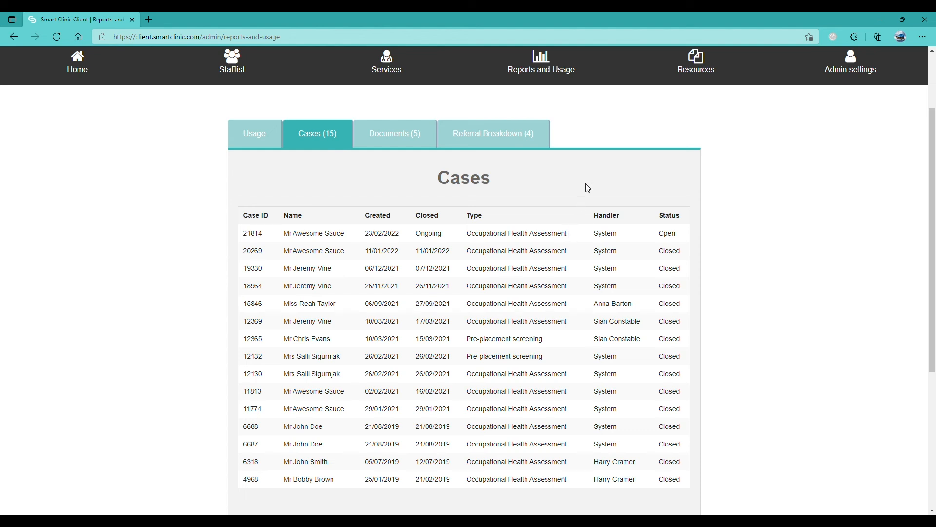
click(373, 143)
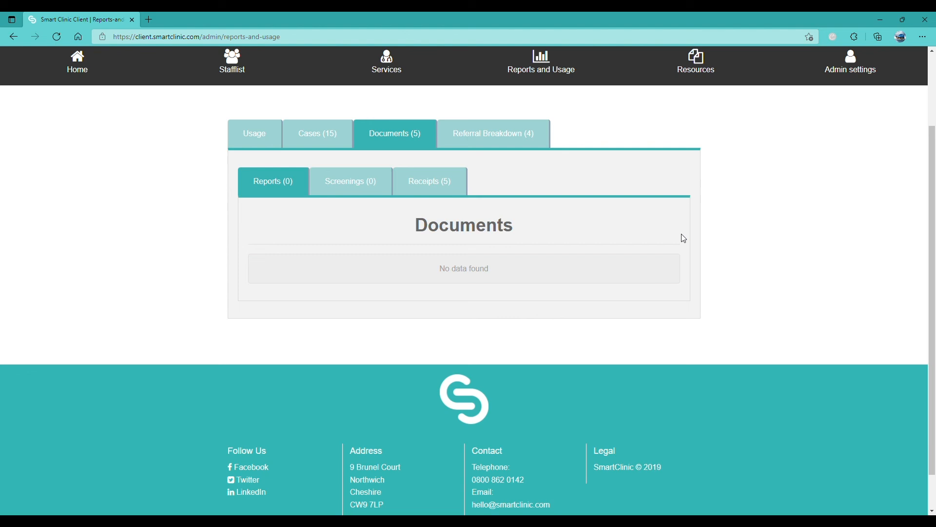
- Download the new referral's receipt from Receipts (5), then view the Referral Breakdown (4) reasons chart
click(442, 192)
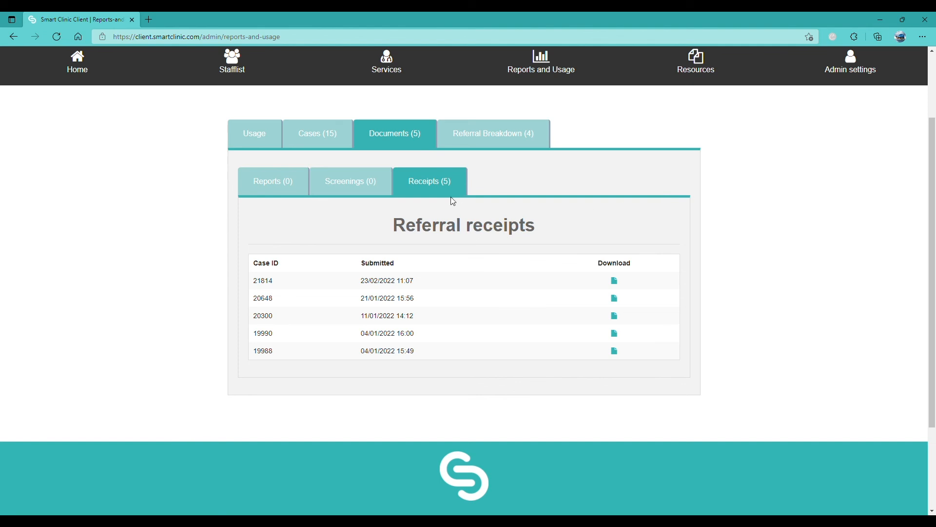
click(615, 283)
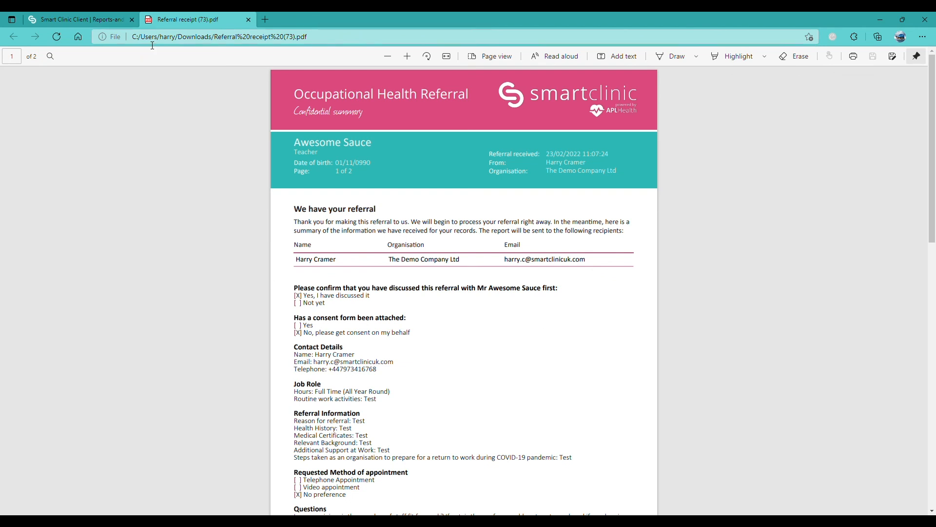
click(248, 21)
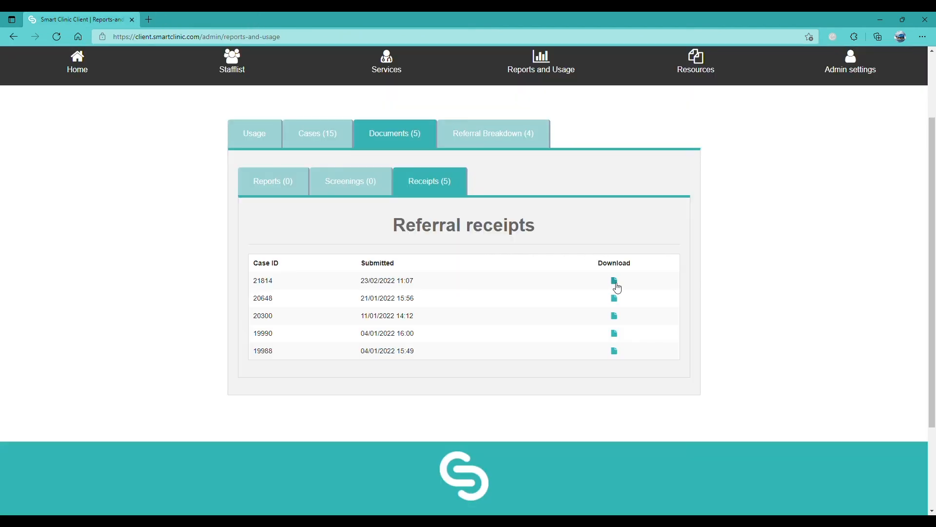
scroll(618, 288, up, 2)
click(531, 204)
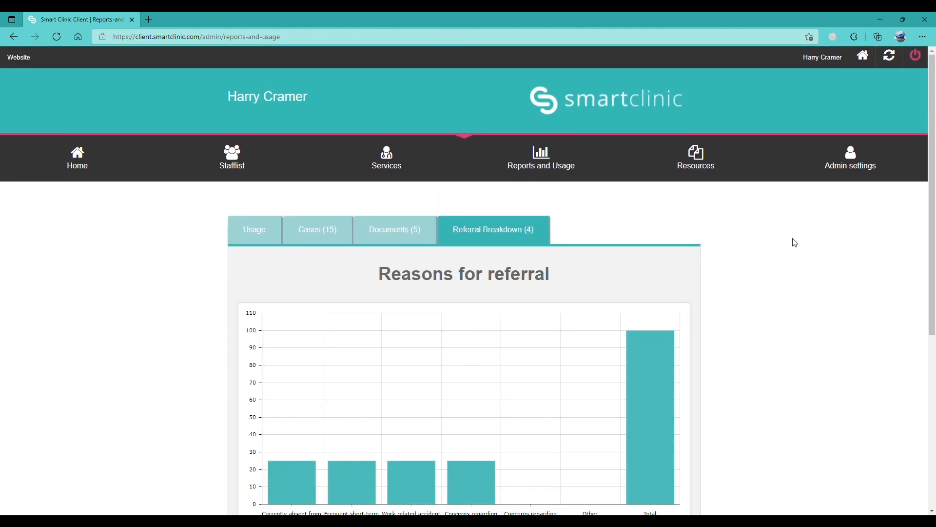
scroll(793, 241, down, 1)
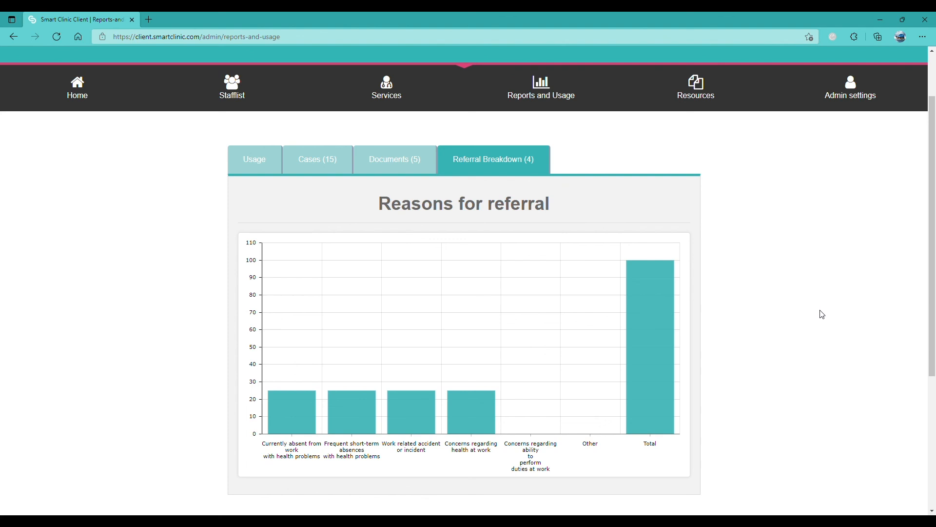
scroll(823, 316, up, 2)
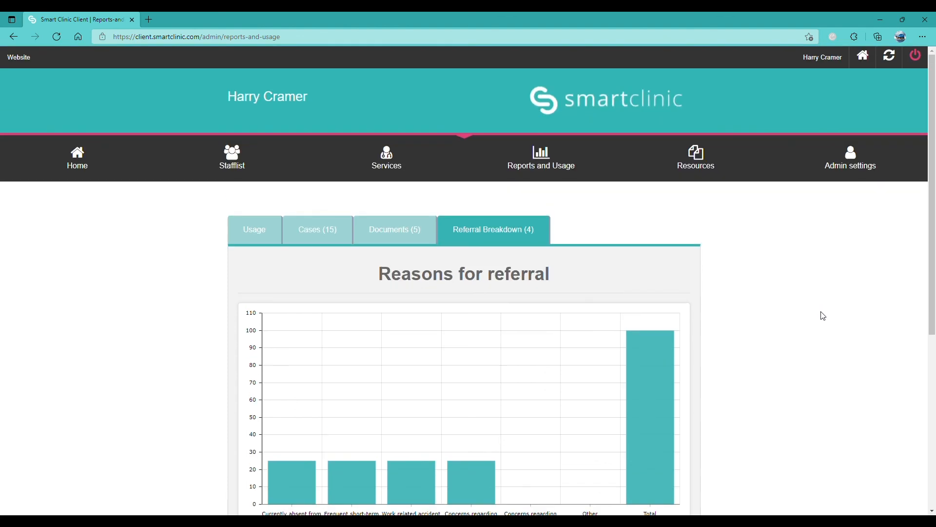
- Browse the Useful Links page's tutorials, wellbeing videos, podcasts and Wellbeing Support documents
click(715, 176)
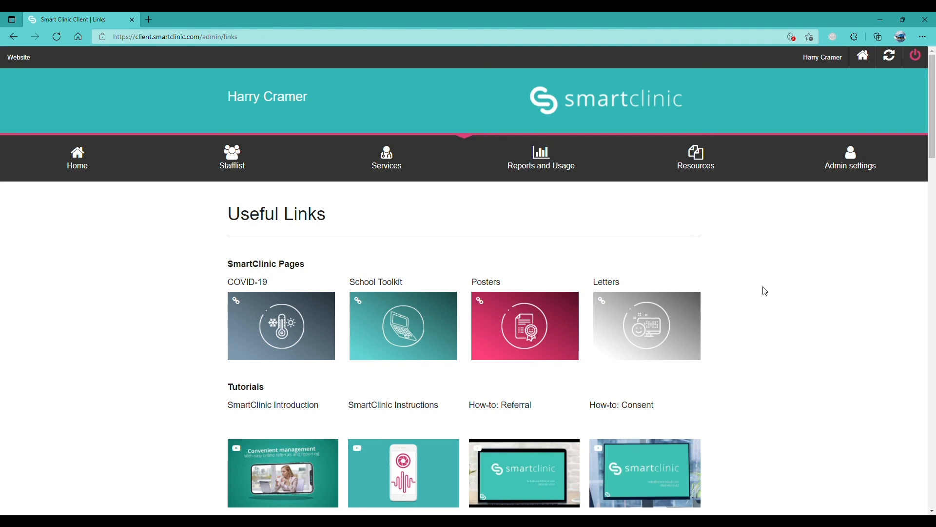
scroll(765, 291, down, 3)
scroll(764, 291, down, 1)
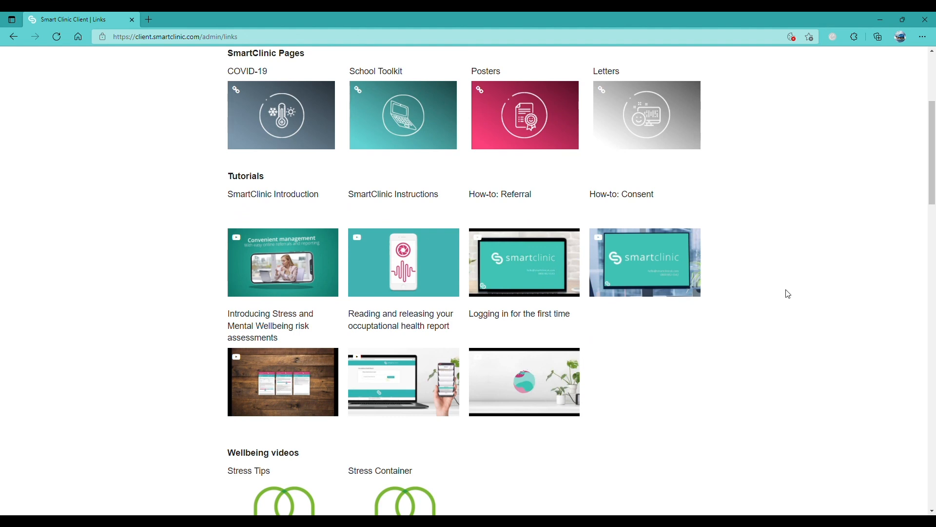
scroll(788, 294, down, 2)
scroll(788, 293, down, 1)
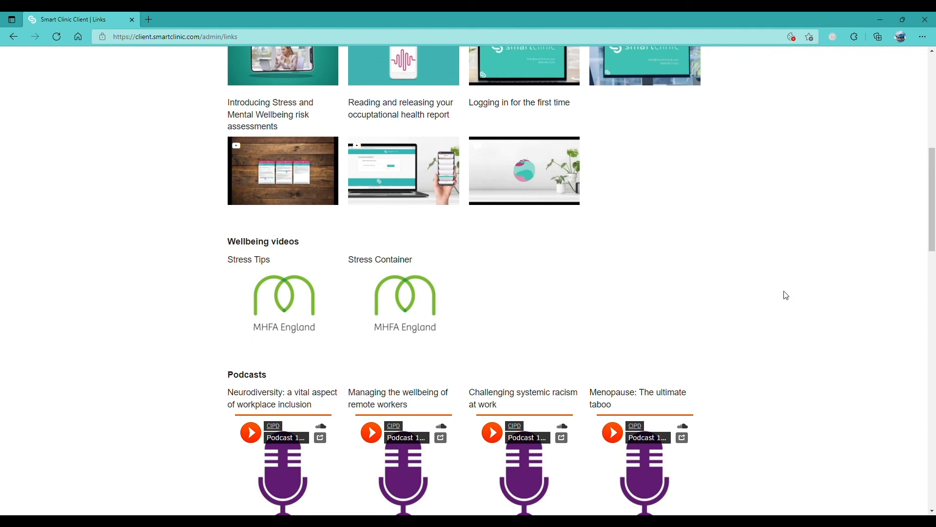
scroll(786, 294, down, 2)
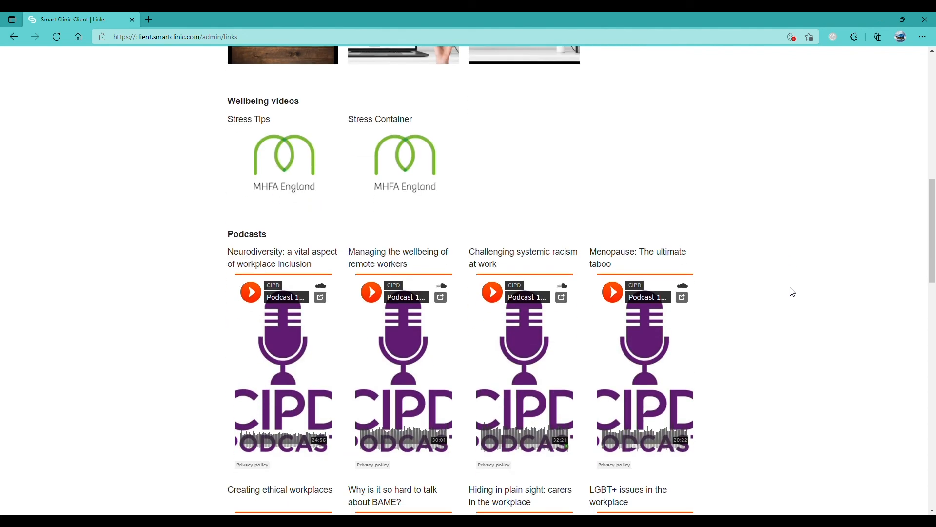
scroll(797, 289, down, 3)
scroll(799, 290, down, 6)
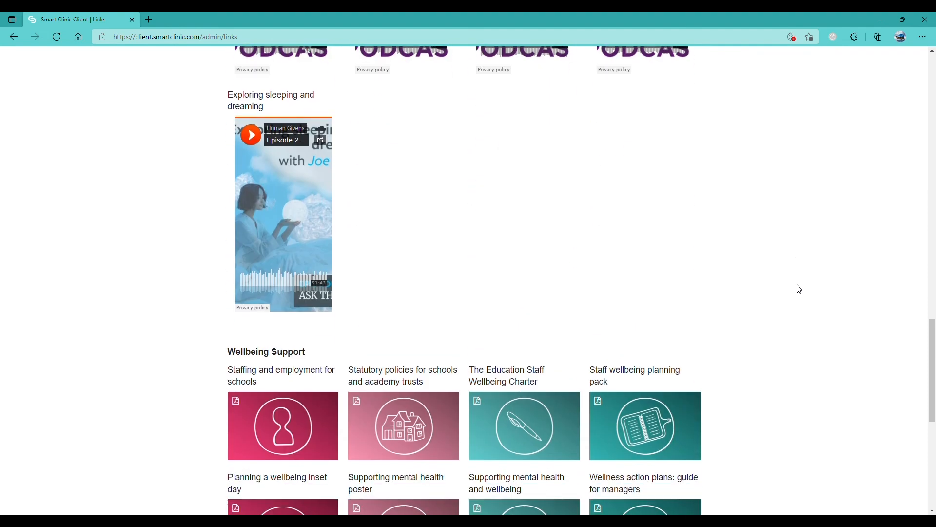
scroll(800, 289, down, 2)
scroll(800, 289, down, 1)
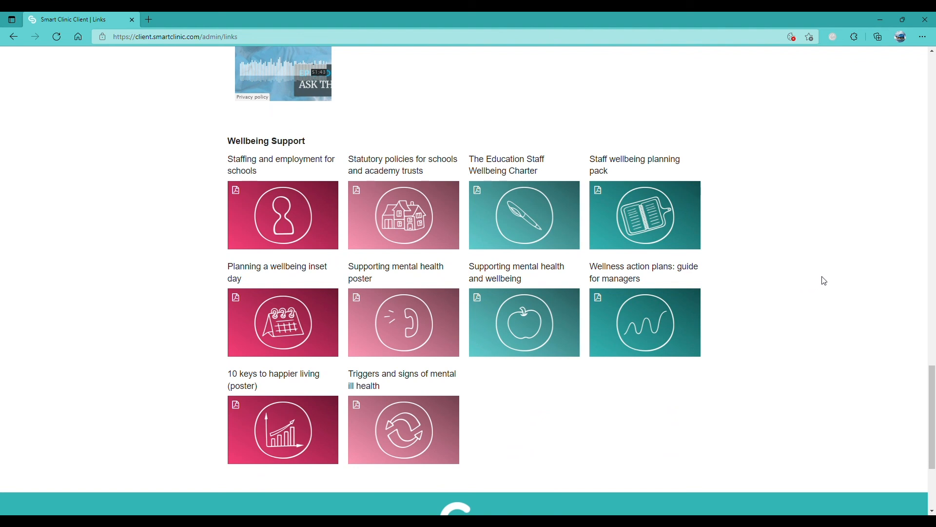
drag(933, 387, 920, 86)
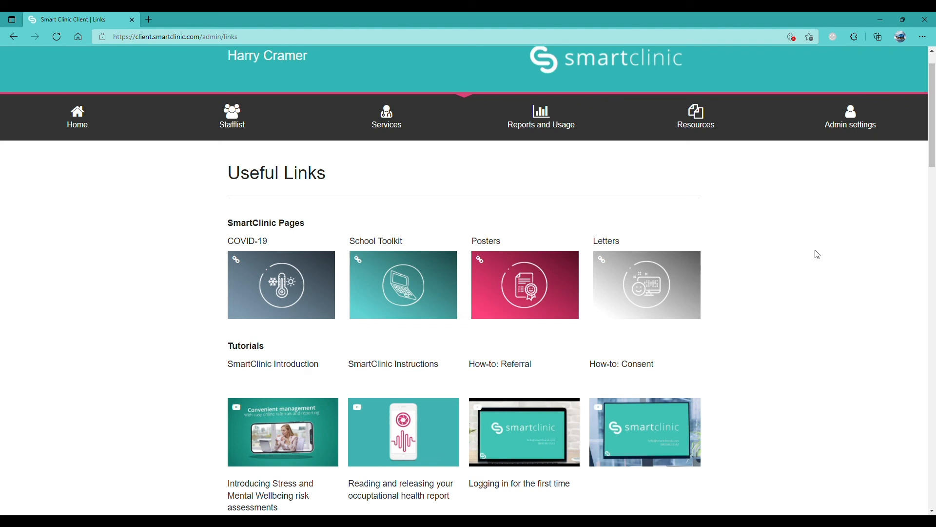
scroll(822, 296, up, 1)
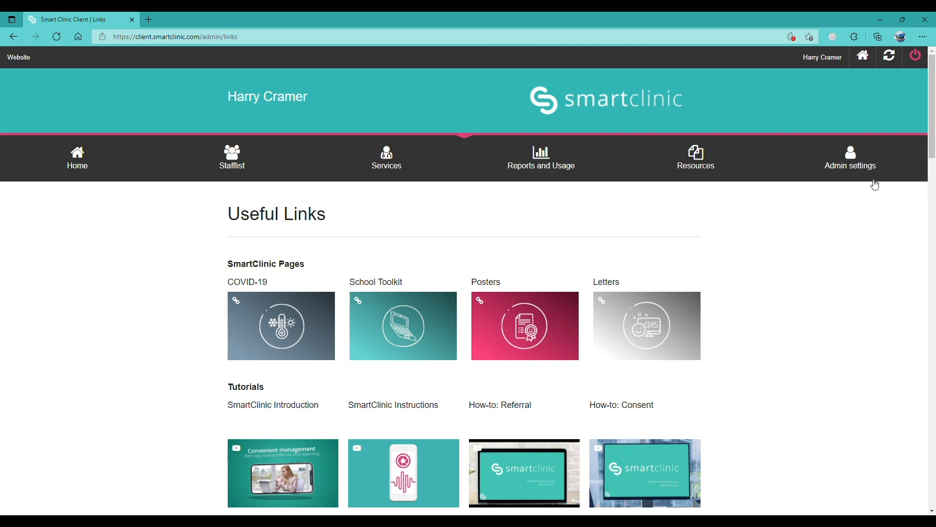
- Reselect The Dummy Company Ltd to return to its dashboard with the new referral's case update
click(892, 58)
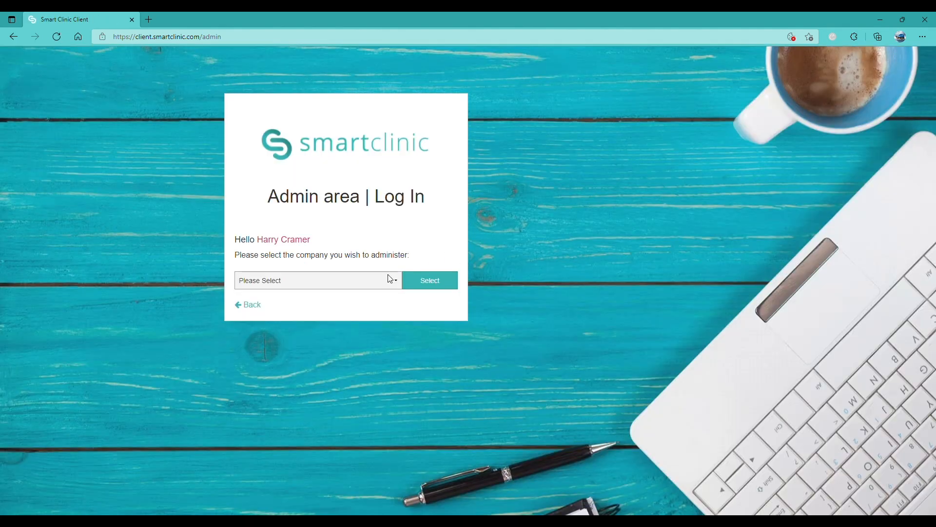
click(387, 280)
key(Down)
click(425, 287)
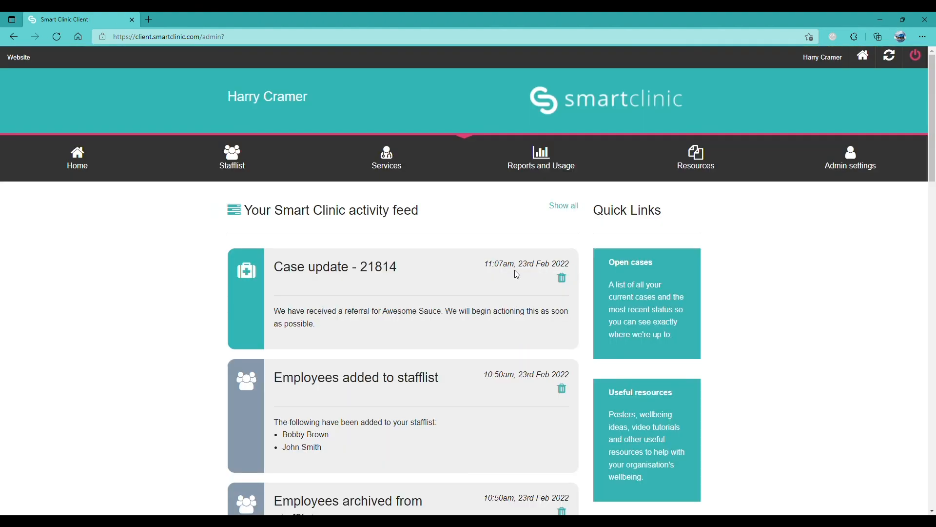